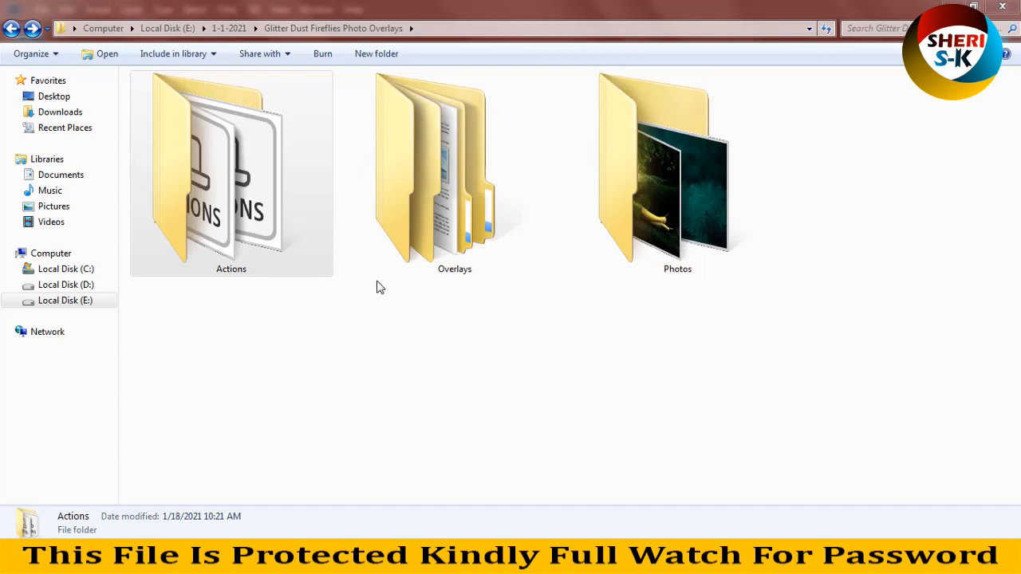
- Look through the Actions folder's Glitter Adjustments and Glitter Brush Actions Adobe Photoshop files, and return to the parent folder
click(252, 225)
double_click(261, 200)
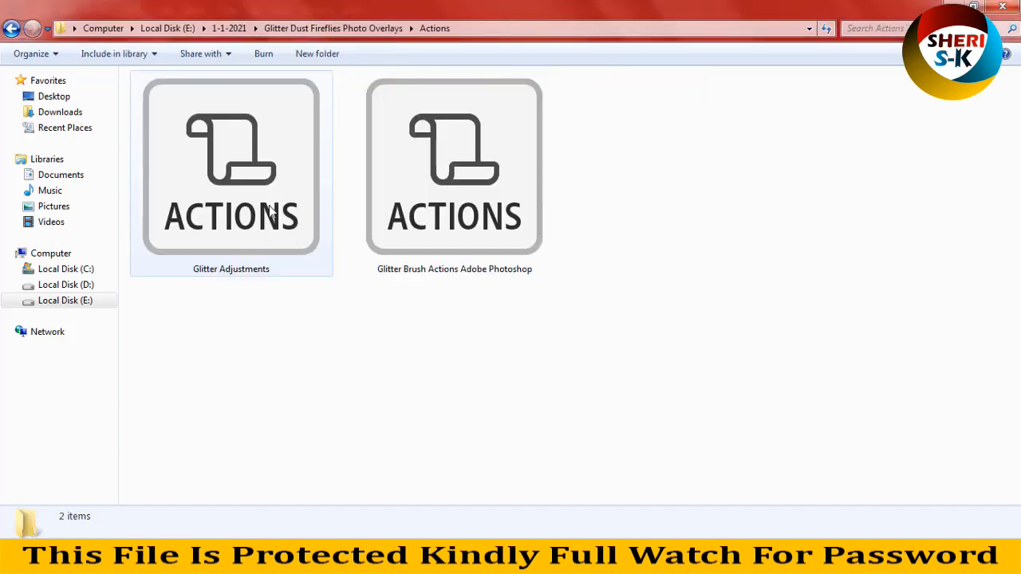
click(274, 213)
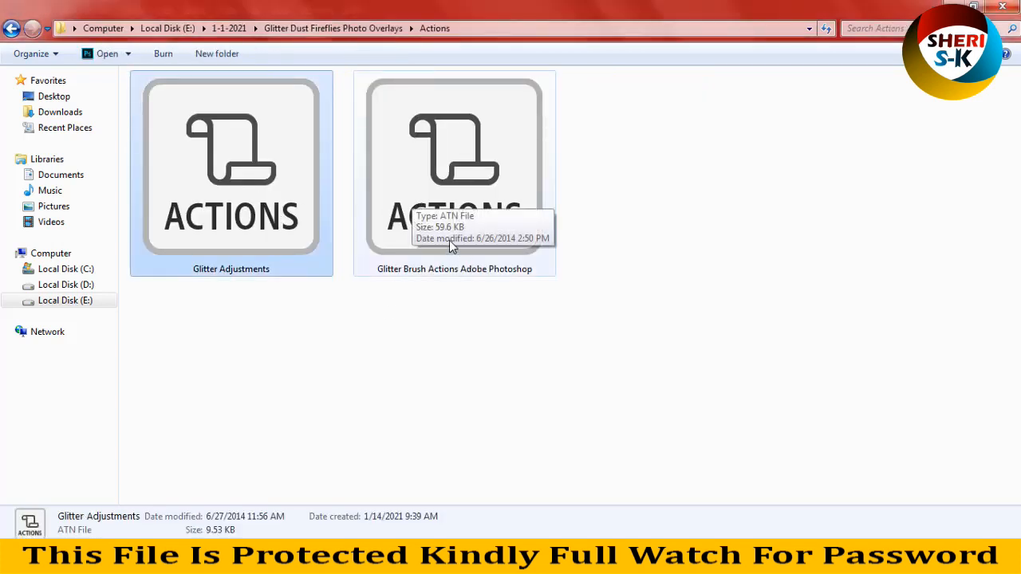
click(422, 272)
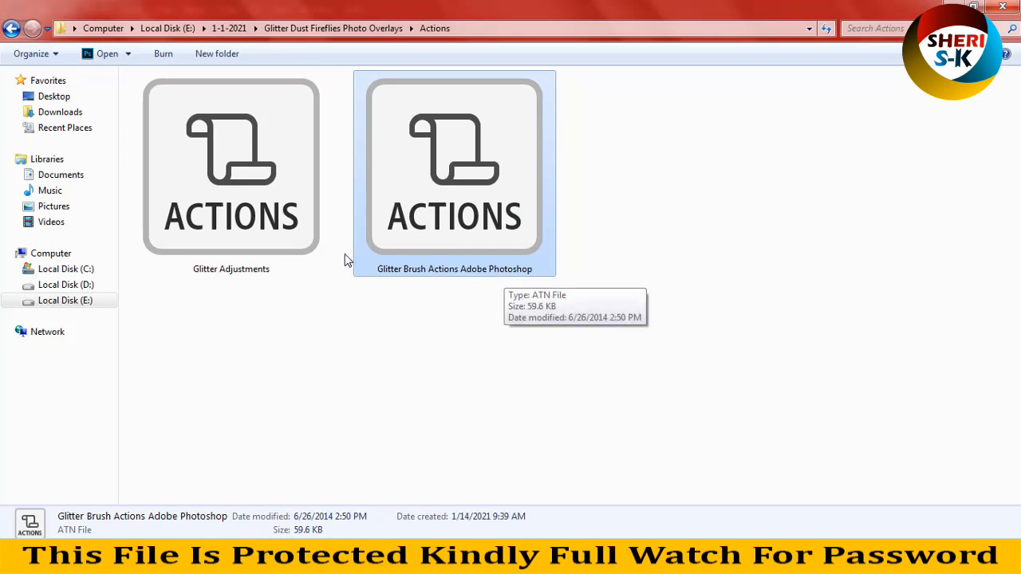
click(327, 235)
click(11, 27)
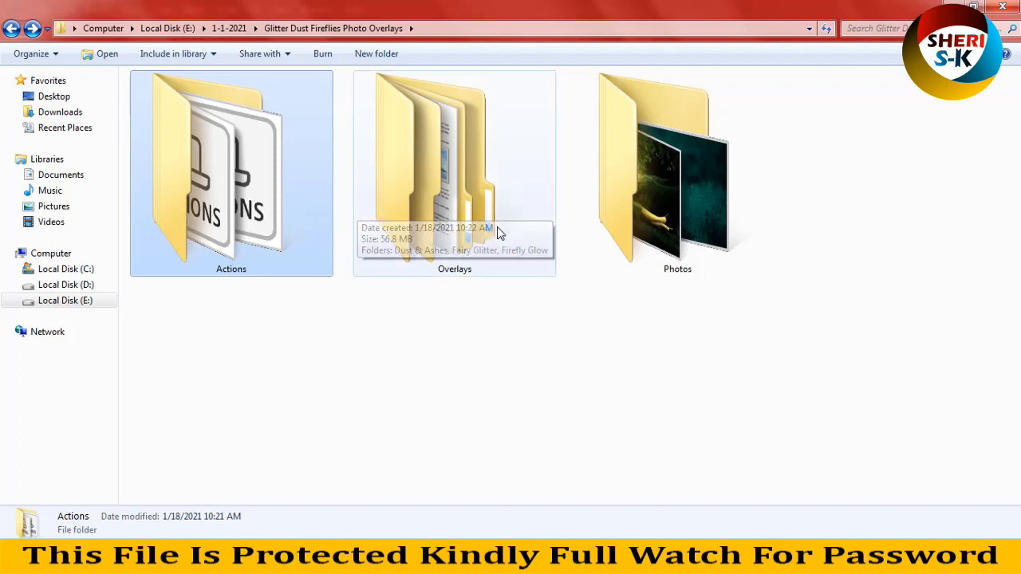
- Look over the sample images in the Photos folder and return to the Glitter Dust Fireflies Photo Overlays folder
click(465, 206)
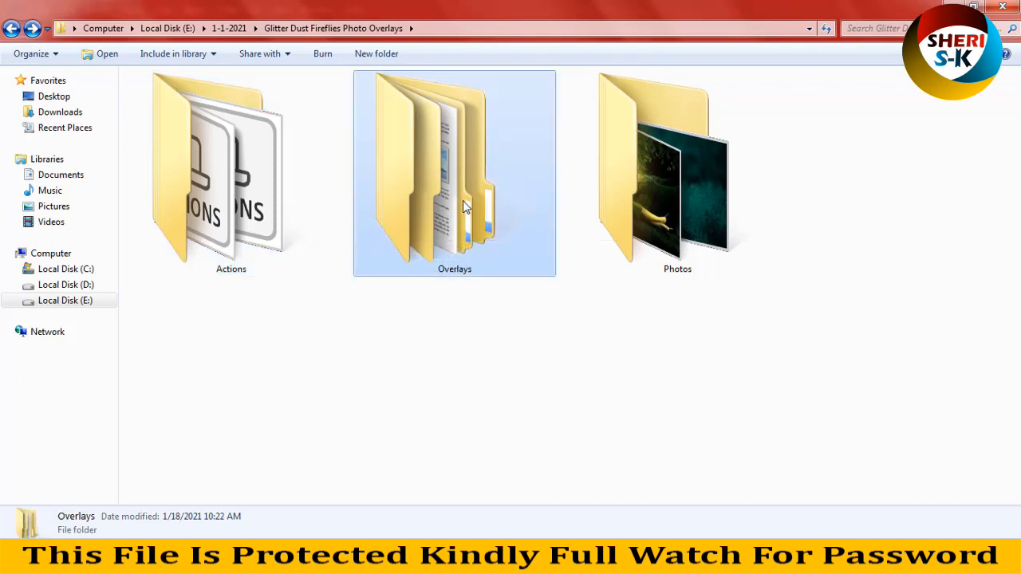
click(674, 196)
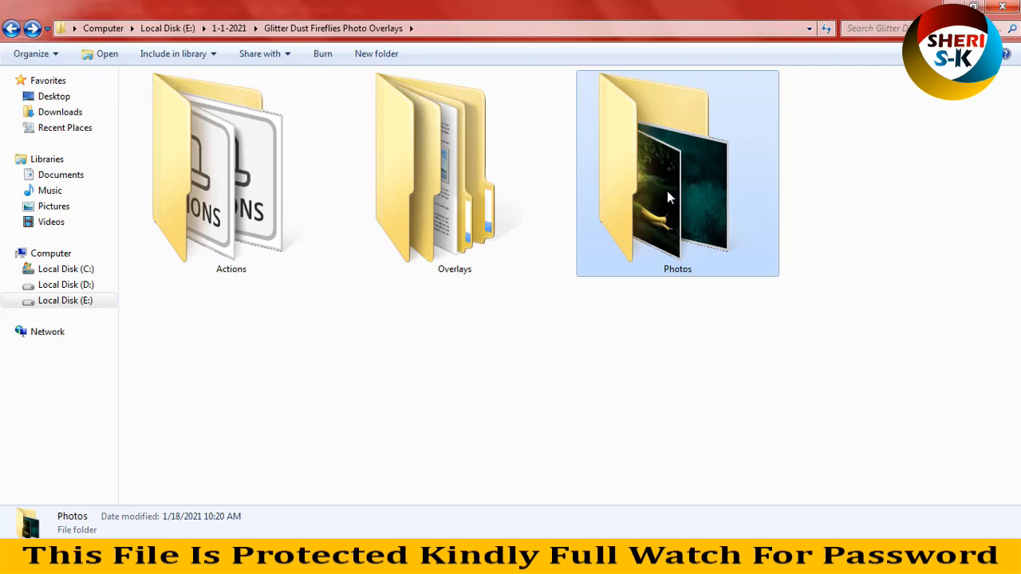
double_click(666, 190)
drag(862, 302, 251, 180)
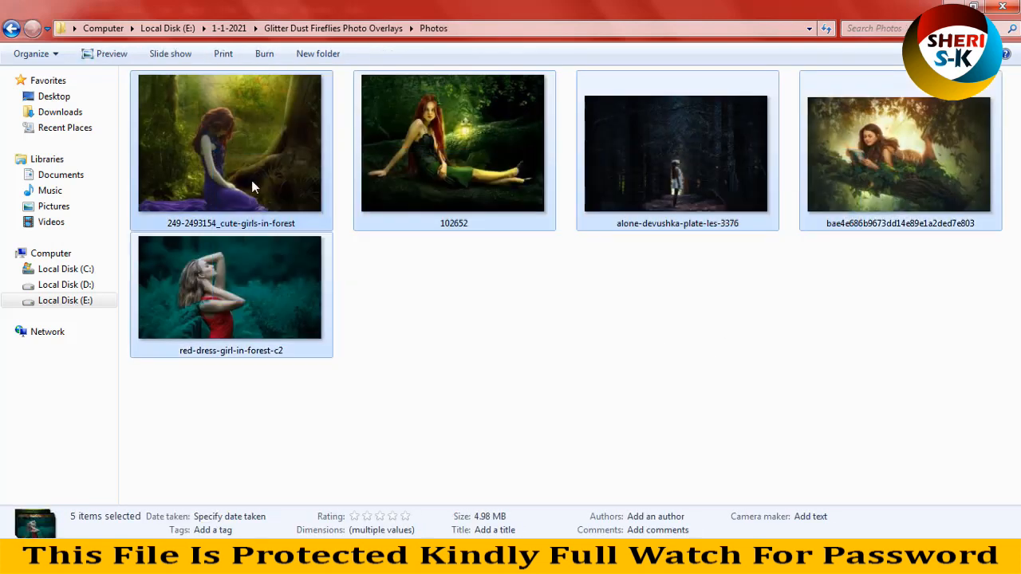
click(375, 279)
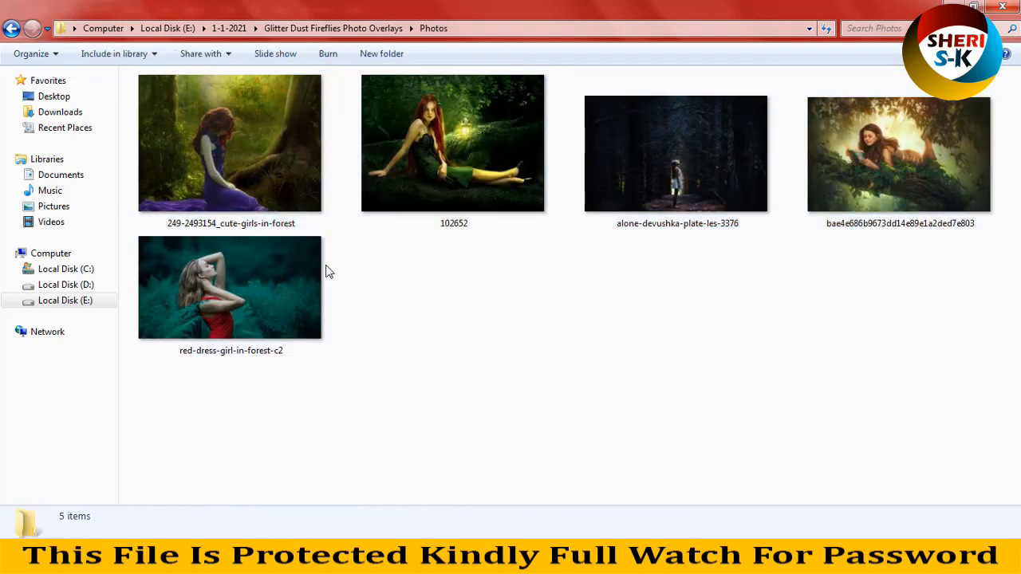
click(12, 29)
- Browse the Dust & Ashes, Fairy Glitter and Firefly Glow subfolders of Overlays to view their overlay images
double_click(500, 178)
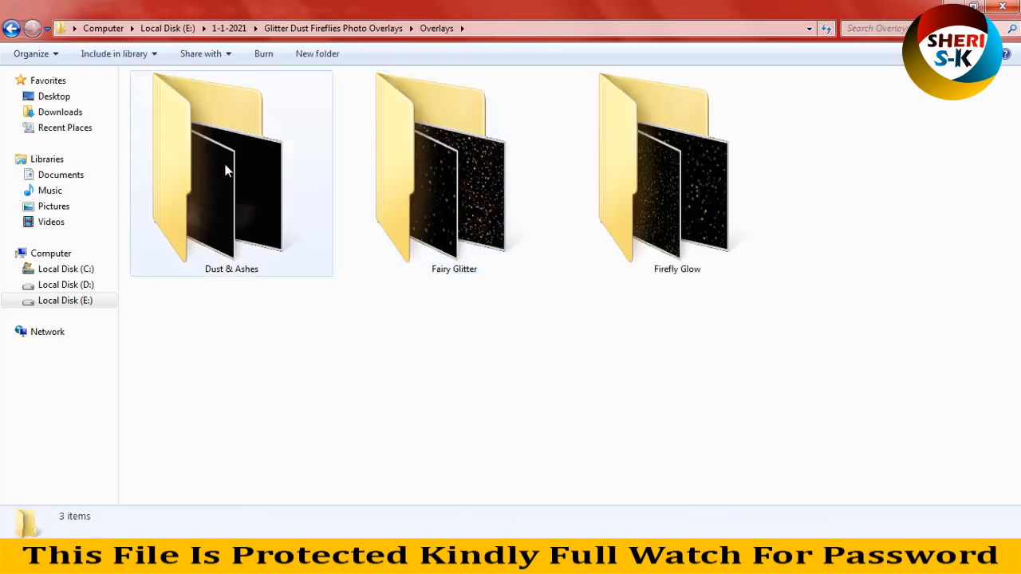
double_click(225, 170)
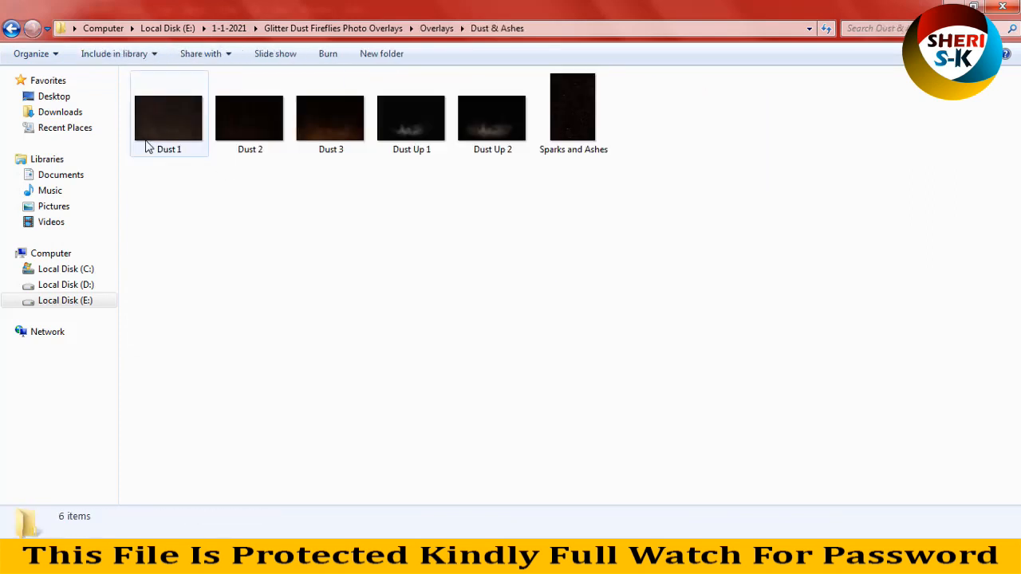
click(11, 29)
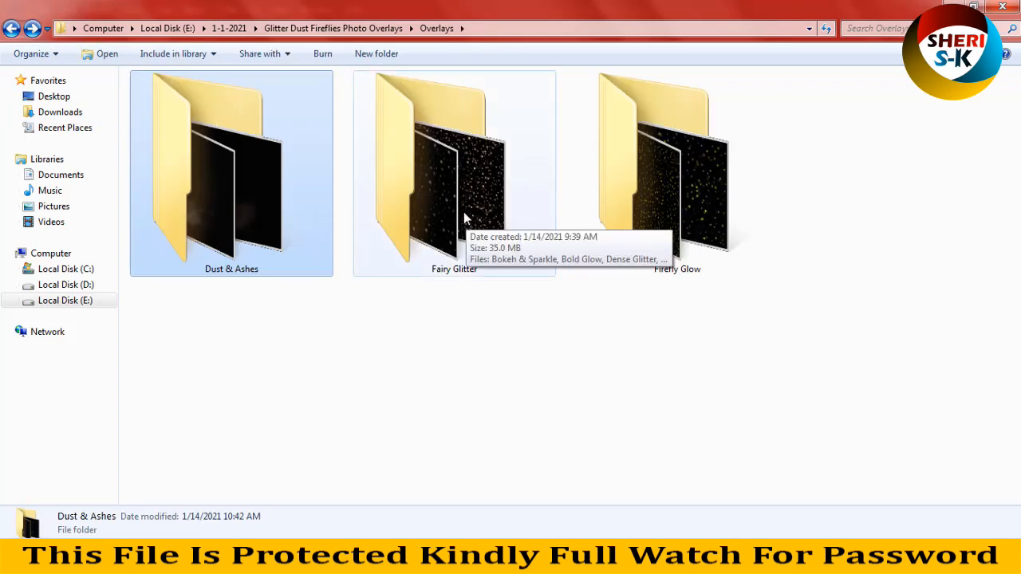
double_click(462, 187)
scroll(456, 219, down, 3)
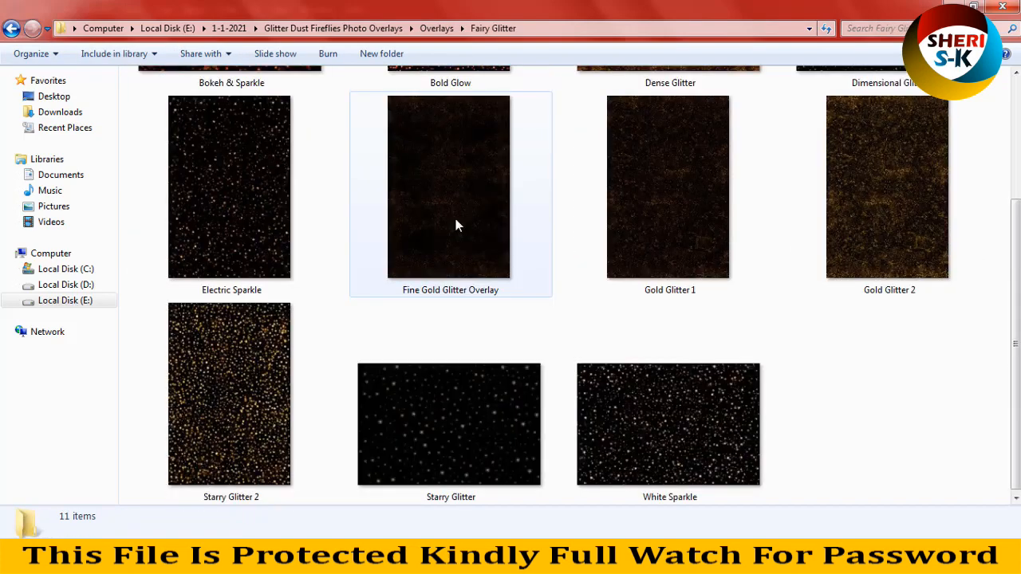
key(BackSpace)
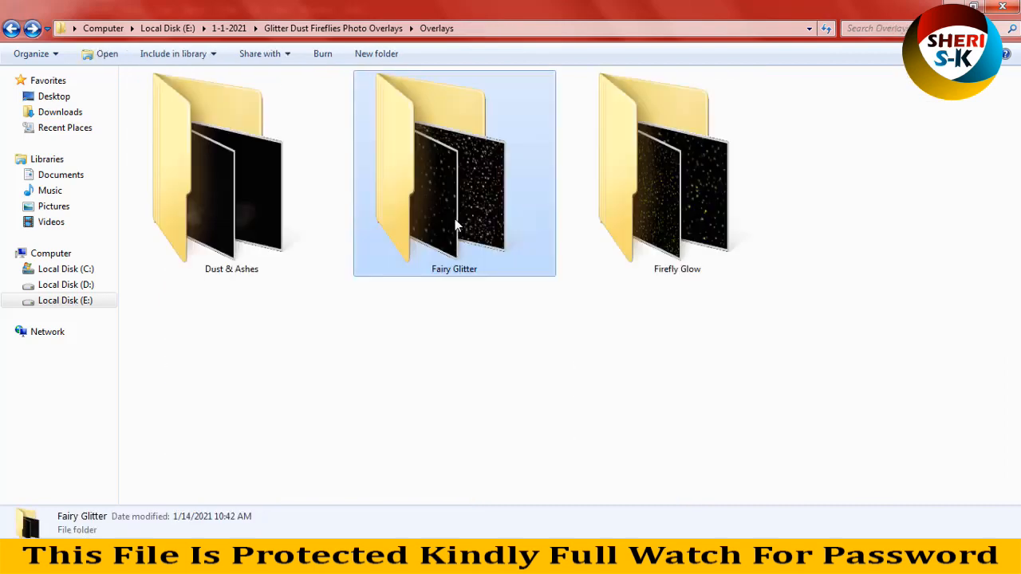
double_click(685, 188)
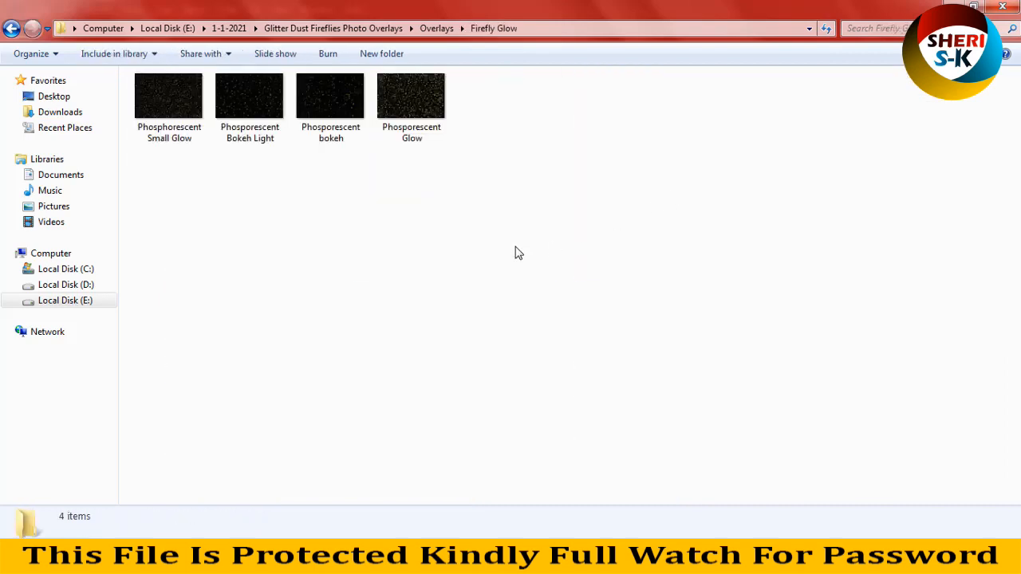
click(12, 26)
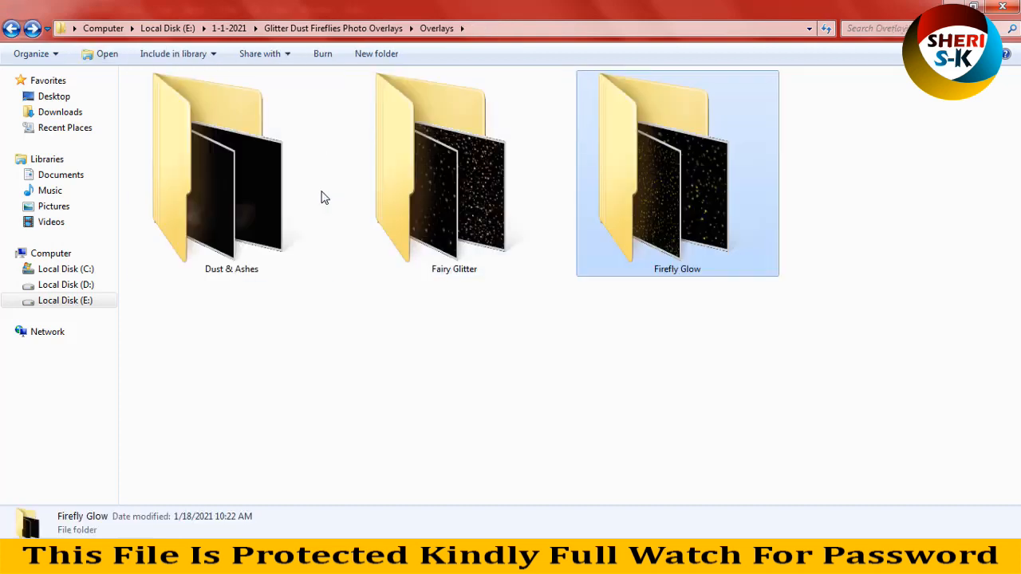
- Open the Phosphorescent Small Glow overlay from the Firefly Glow folder in Photoshop and undock it into a floating window
double_click(591, 188)
click(171, 132)
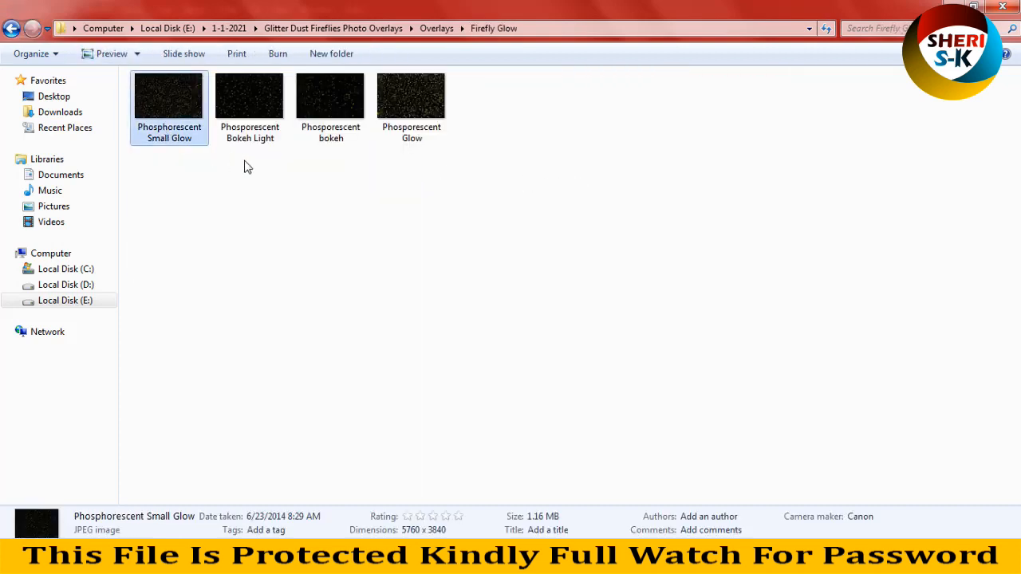
drag(157, 102, 340, 147)
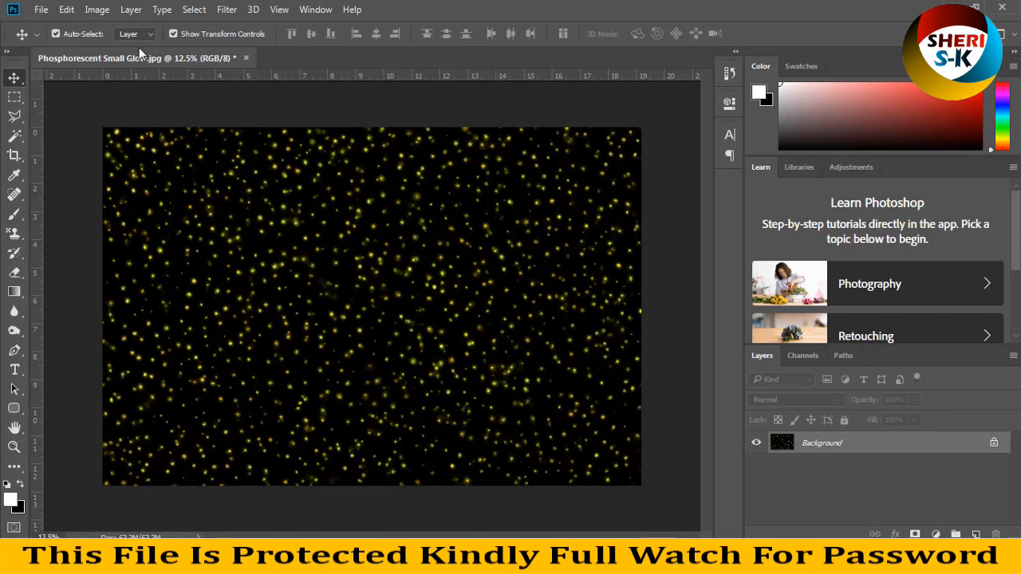
drag(141, 62, 143, 67)
- Reduce the overlay image's resolution to 72 pixels/inch with resampling on
right_click(144, 67)
click(186, 99)
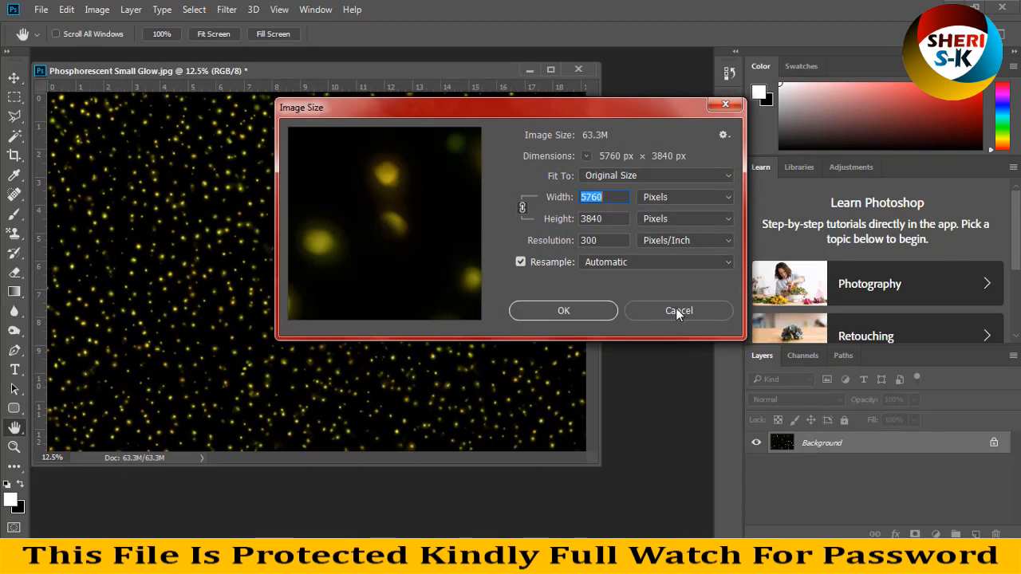
click(604, 241)
drag(602, 241, 512, 249)
text(72)
click(568, 312)
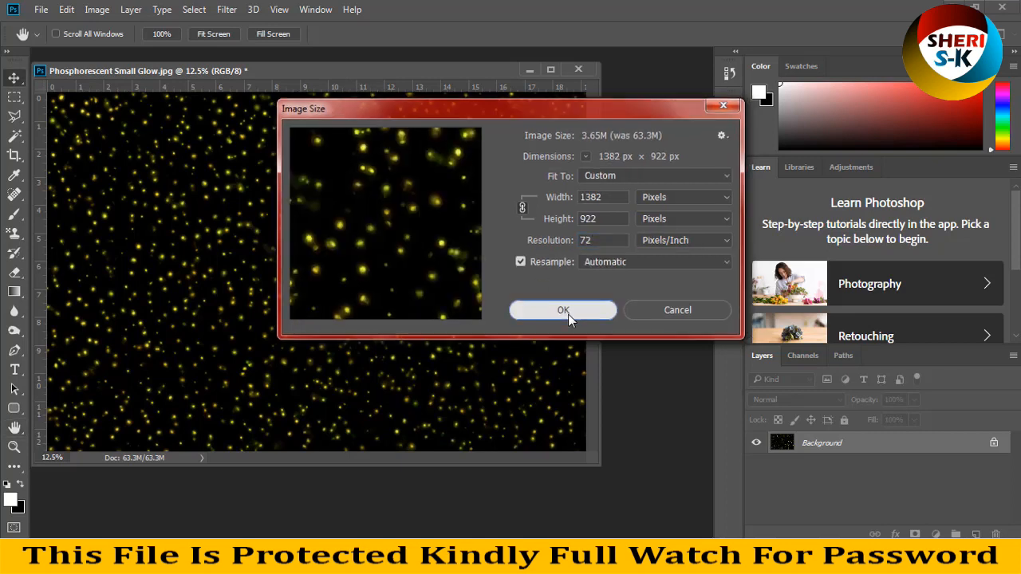
drag(189, 197, 568, 410)
- Open alone-devushka-plate-les-3376 from the Photos folder in Photoshop CC 2018
key(alt+Tab)
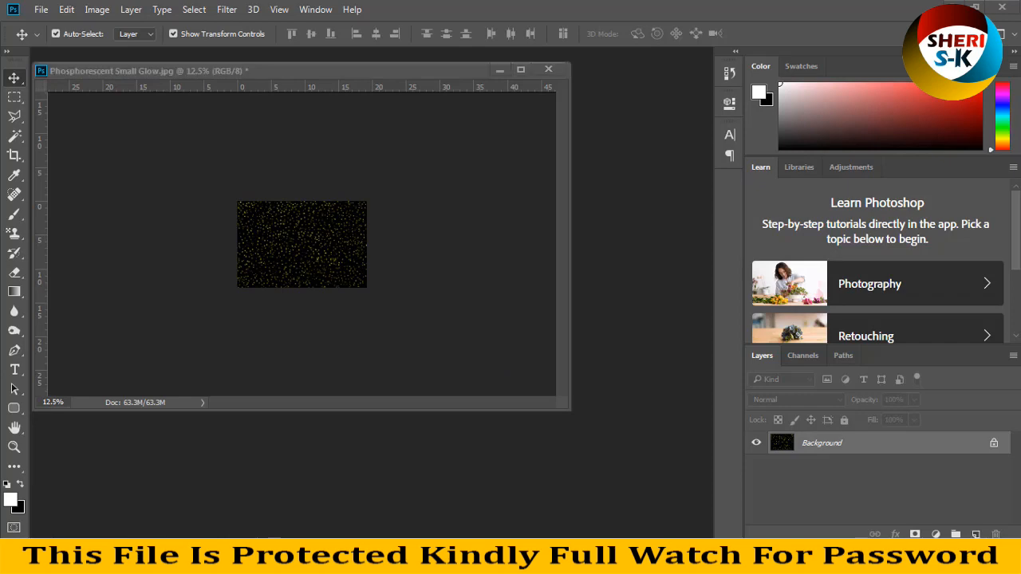
key(BackSpace)
key(BackSpace)
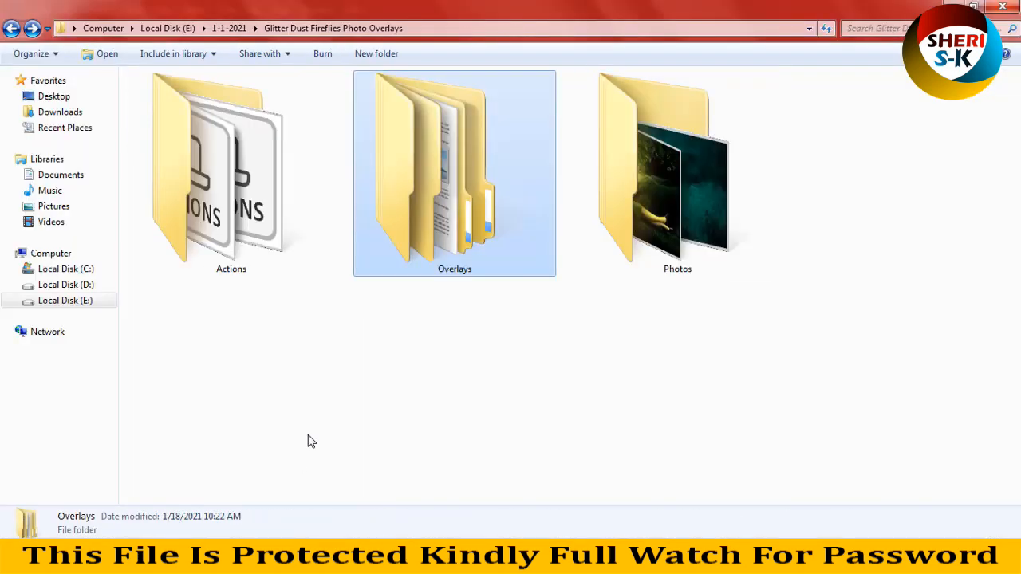
double_click(677, 210)
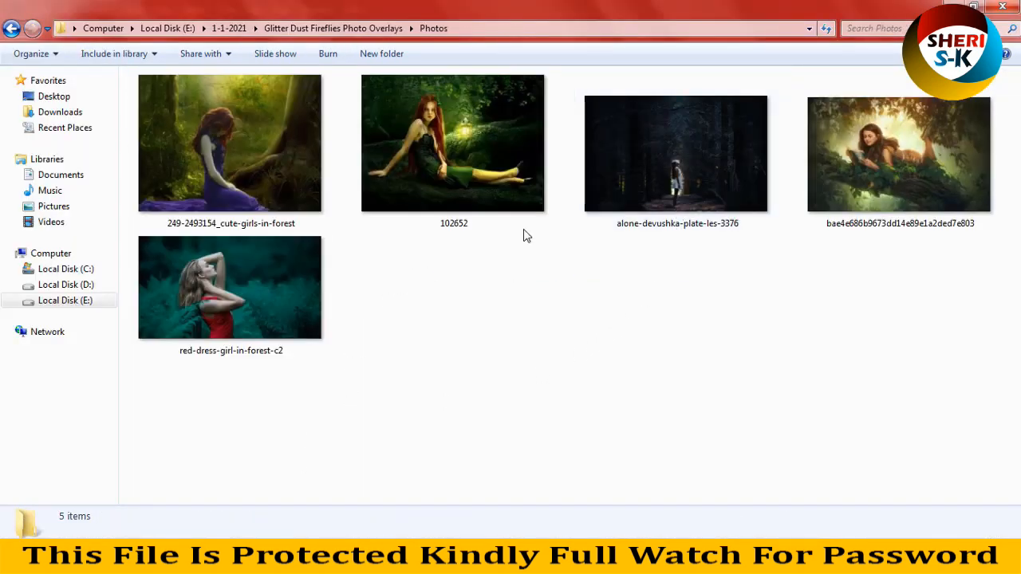
click(690, 130)
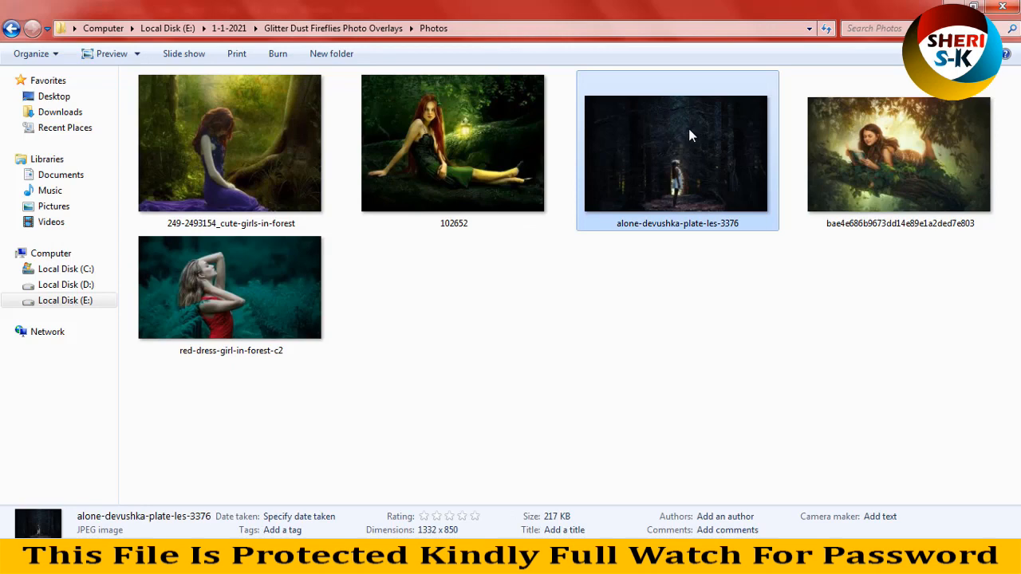
click(201, 333)
drag(627, 165, 184, 443)
right_click(649, 165)
mouse_move(686, 284)
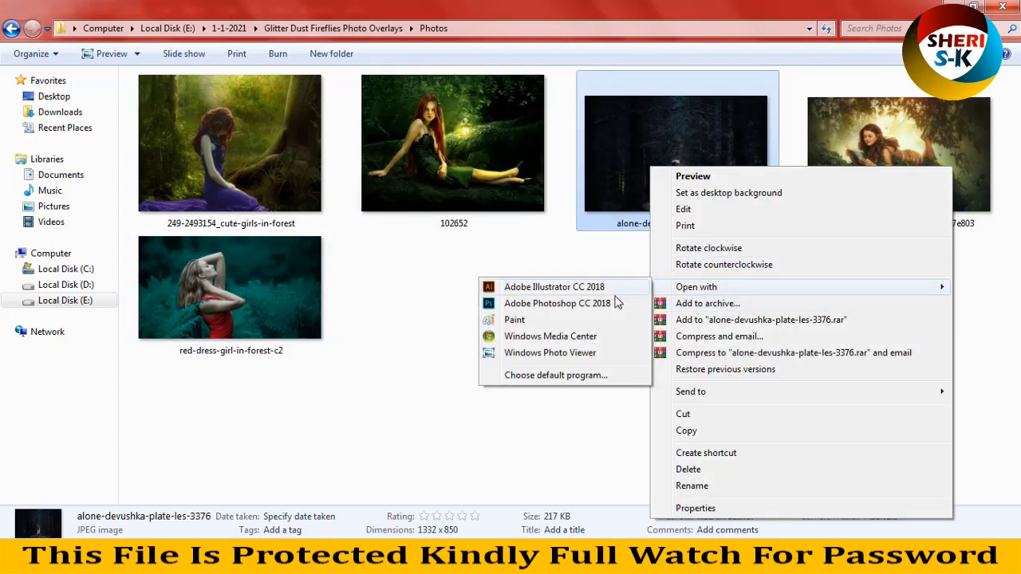
click(526, 301)
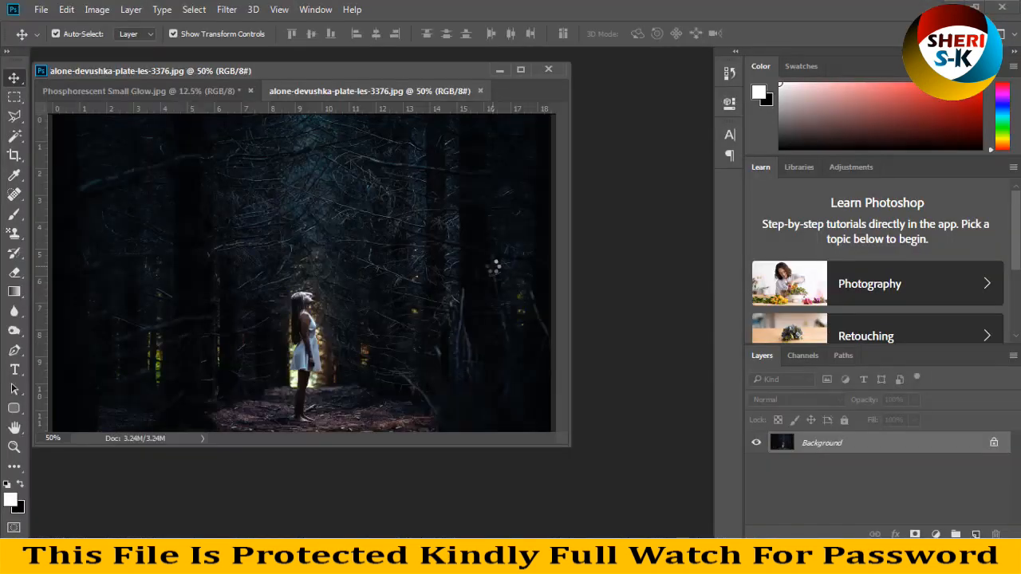
- Copy the firefly overlay onto the forest photo as a new layer covering the image, and close the overlay document
drag(200, 95, 547, 247)
click(438, 281)
drag(646, 371, 164, 170)
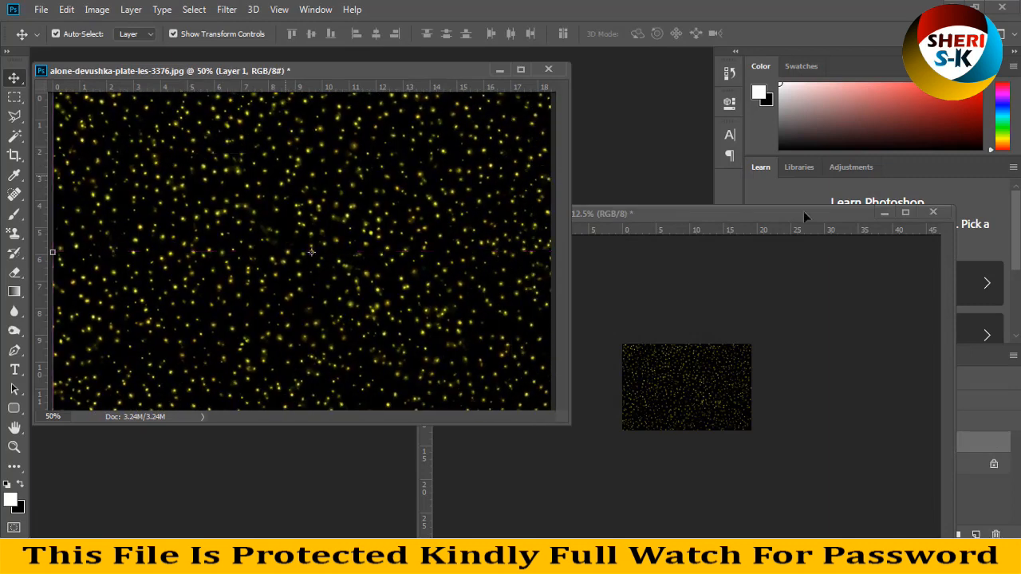
click(926, 214)
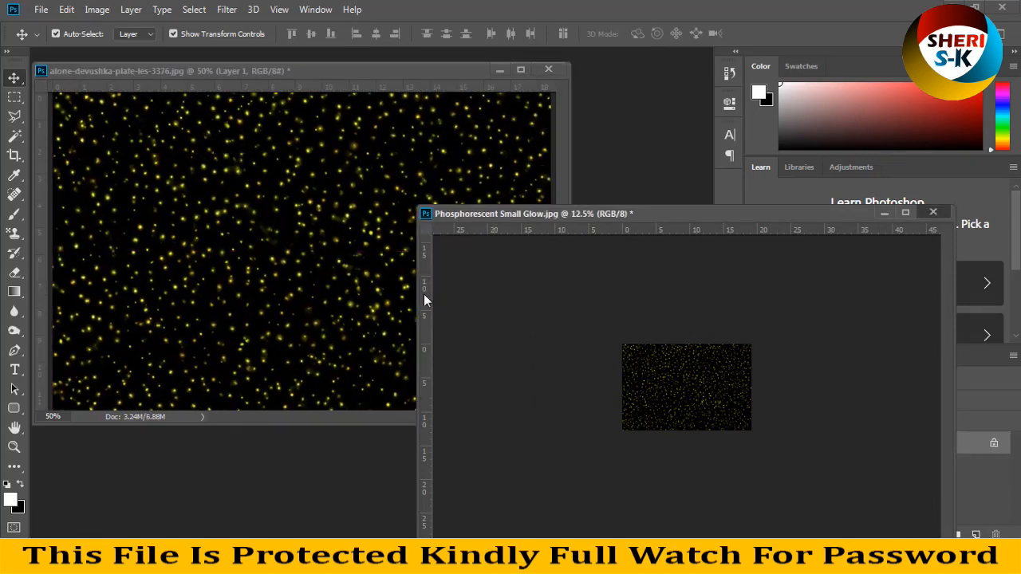
key(Return)
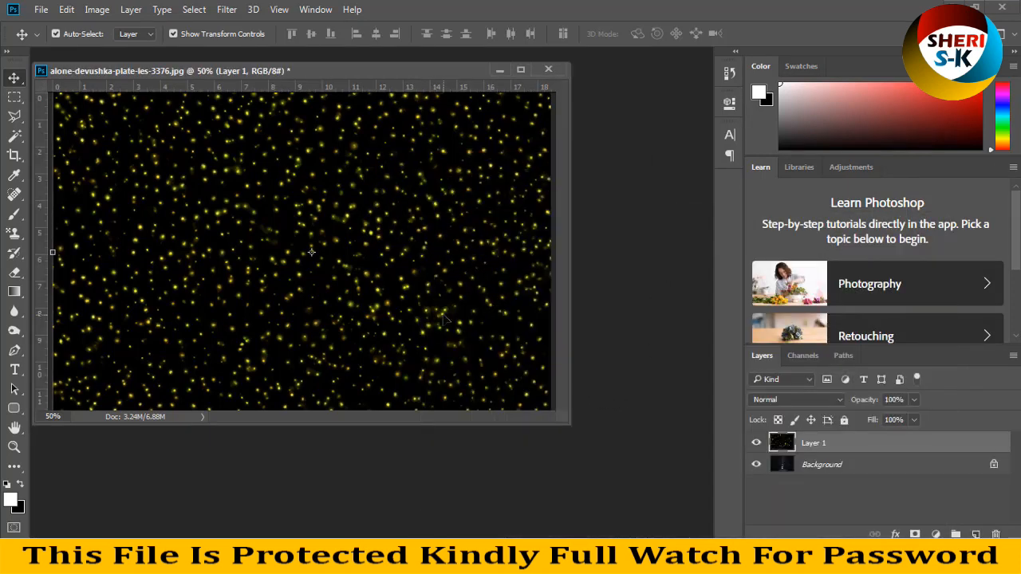
- Try the Color, Normal and Soft Light blend modes on the firefly overlay layer
key(alt+shift+c)
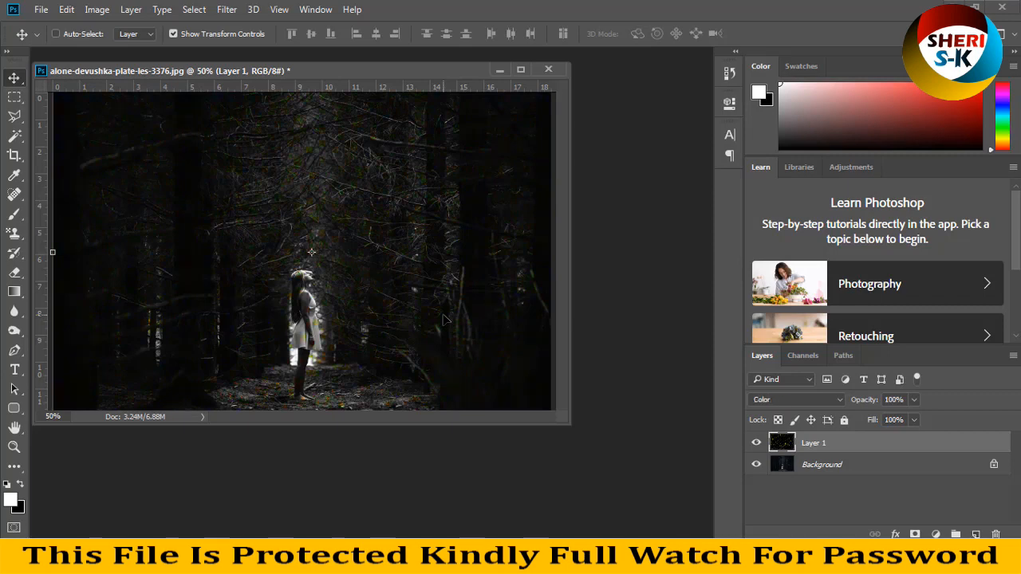
key(alt+shift+n)
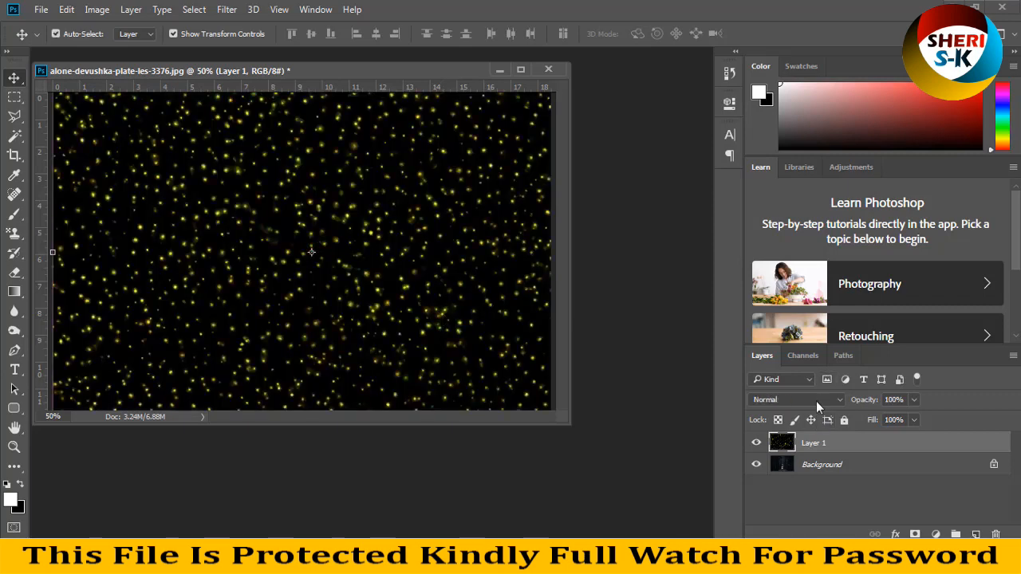
click(822, 398)
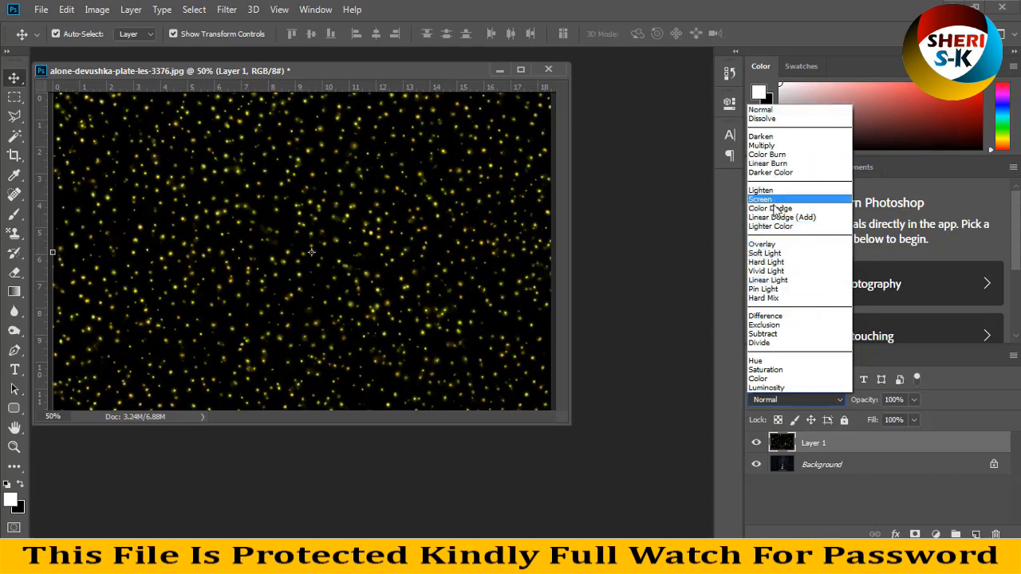
click(777, 254)
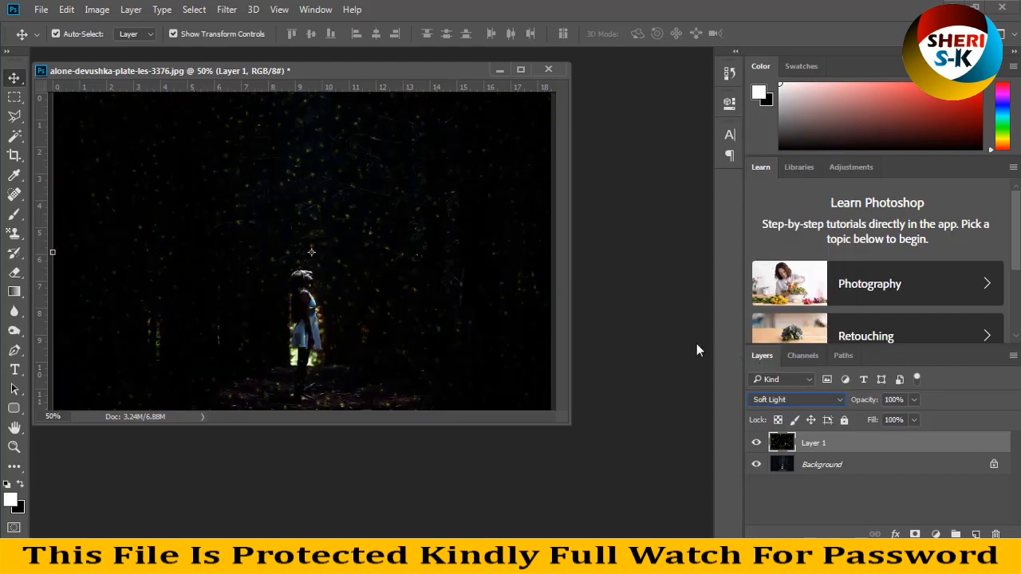
- Try further blend modes on the firefly overlay layer, including Hard Mix, Difference, Hue and Color
key(Down)
key(Down)
key(Down)
key(Down)
key(Down)
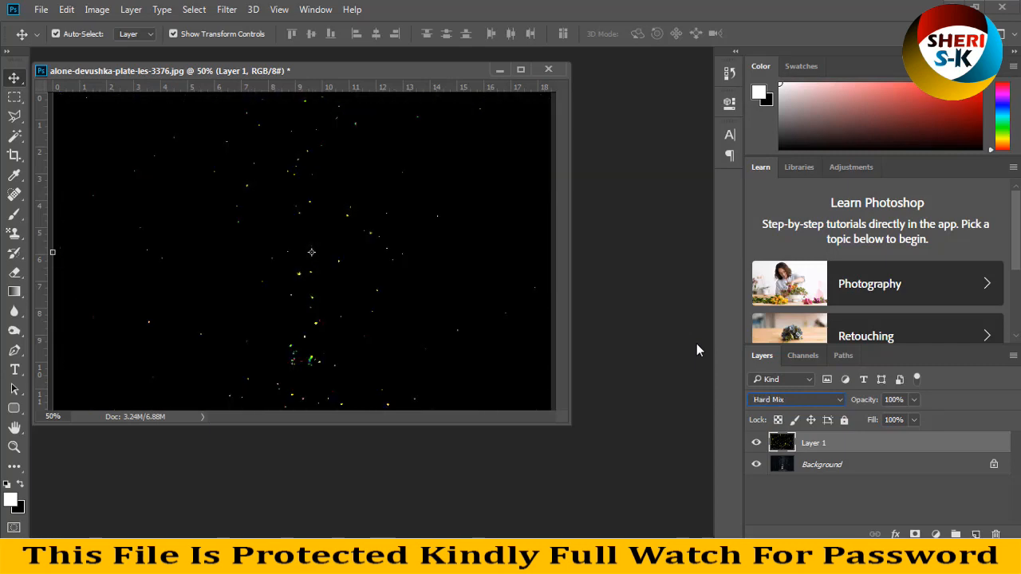
key(Down)
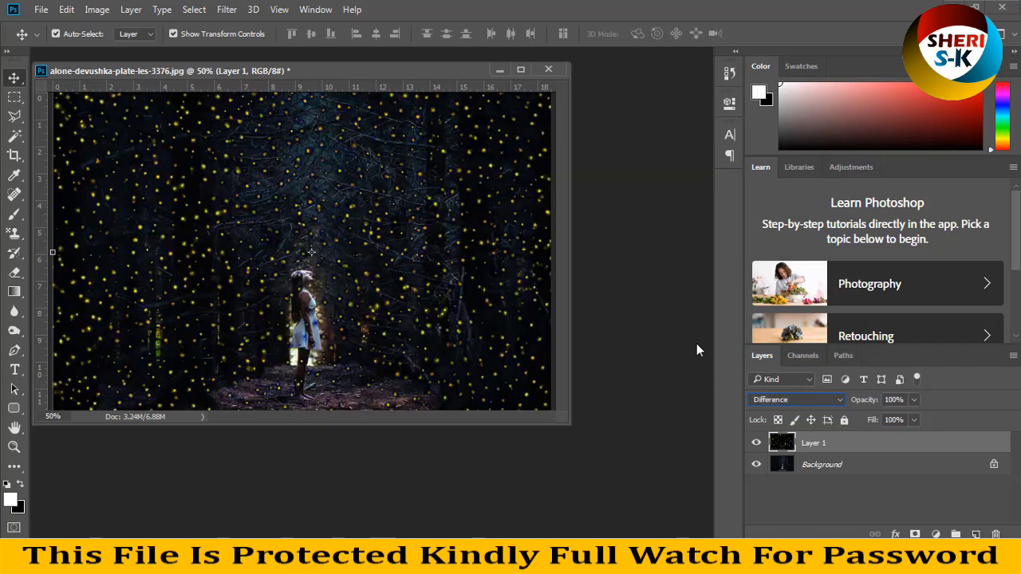
key(Down)
key(Down)
key(Down)
key(Down)
key(Down)
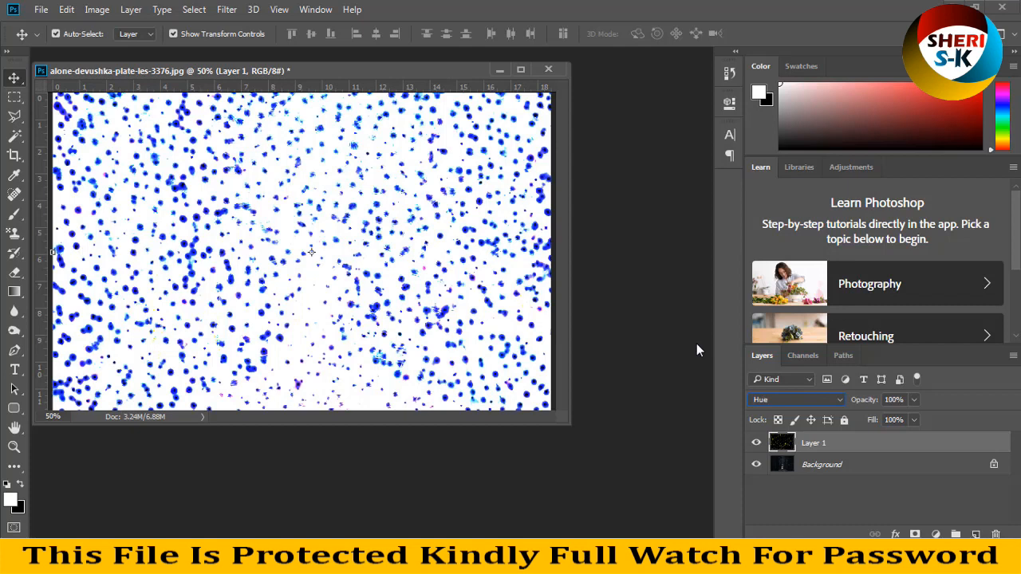
key(Down)
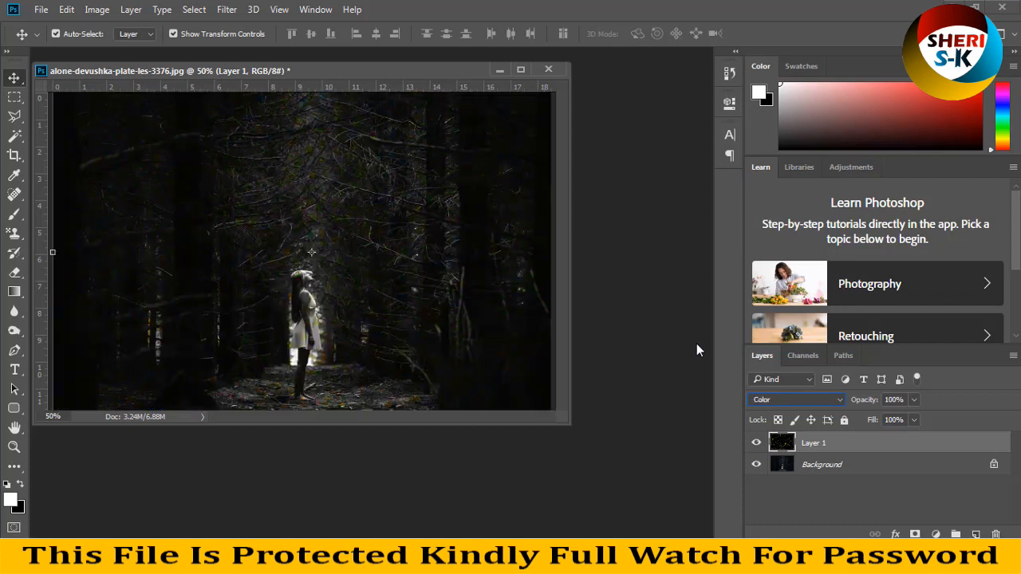
- Set the firefly overlay layer's blend mode to Screen and shift its hue to +172
click(767, 399)
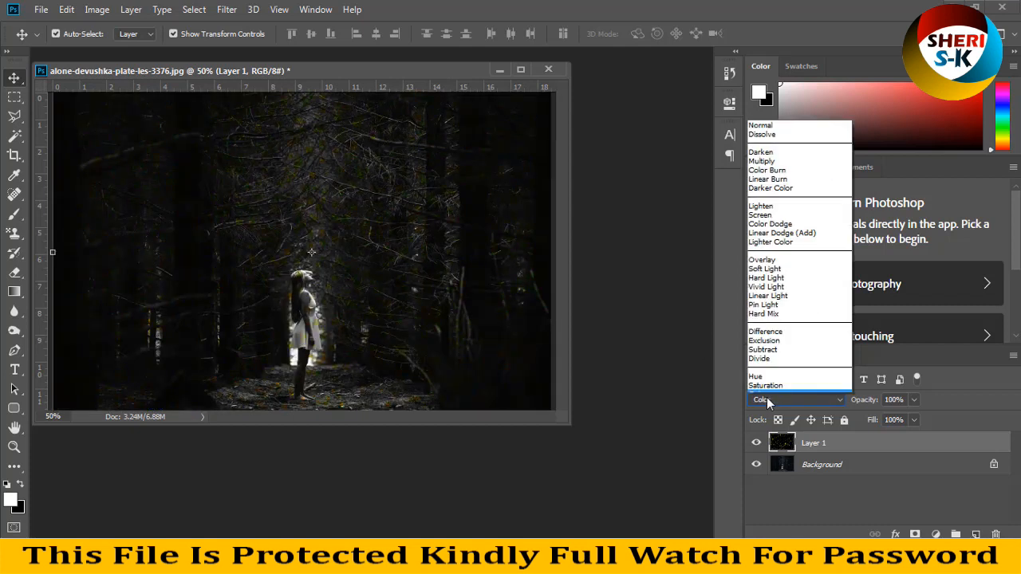
click(778, 200)
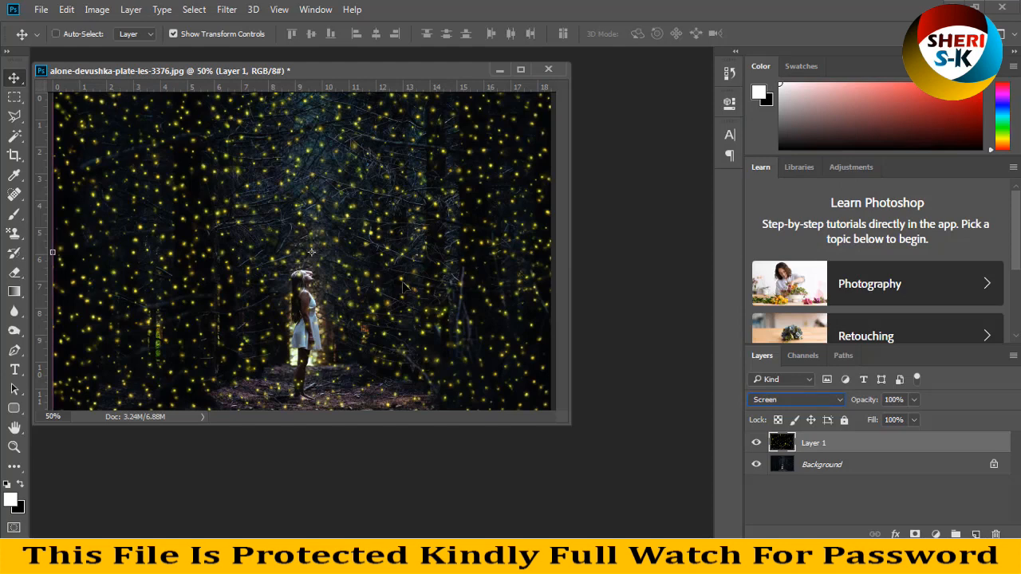
key(ctrl+u)
drag(774, 234, 845, 237)
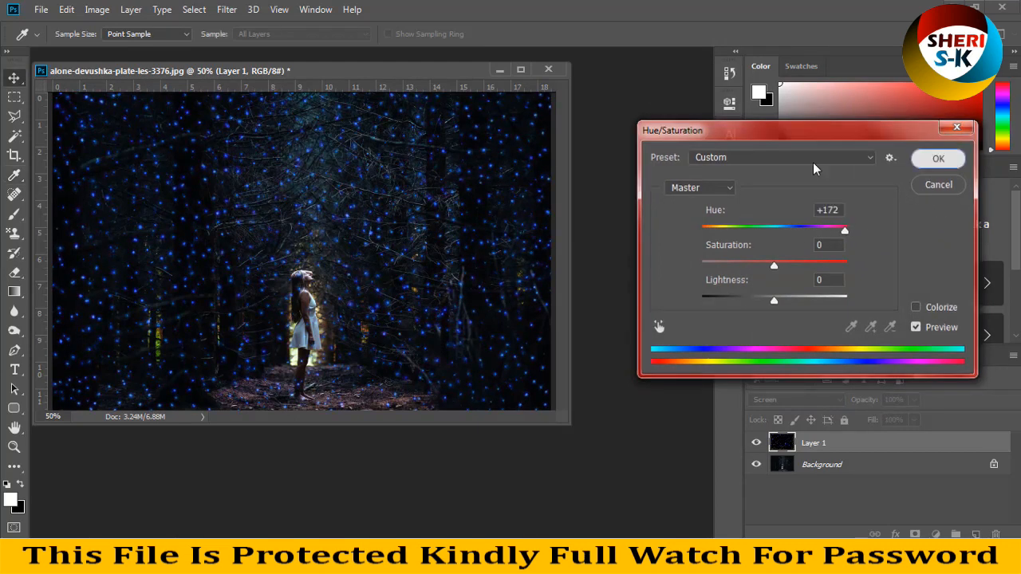
click(939, 159)
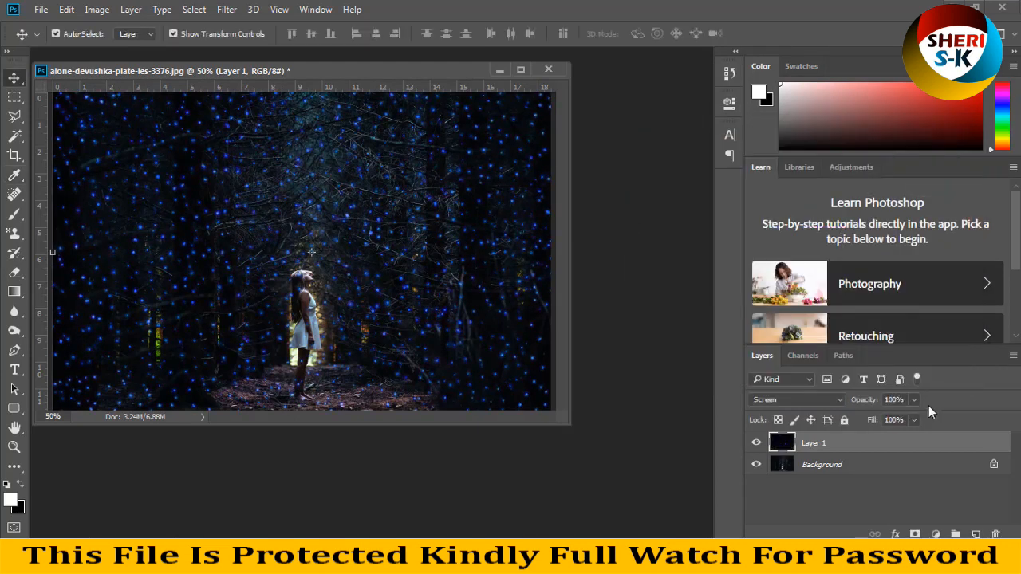
- Change the firefly overlay layer to Soft Light and apply Hue/Saturation with hue +180 and lightness +10
click(821, 398)
click(789, 254)
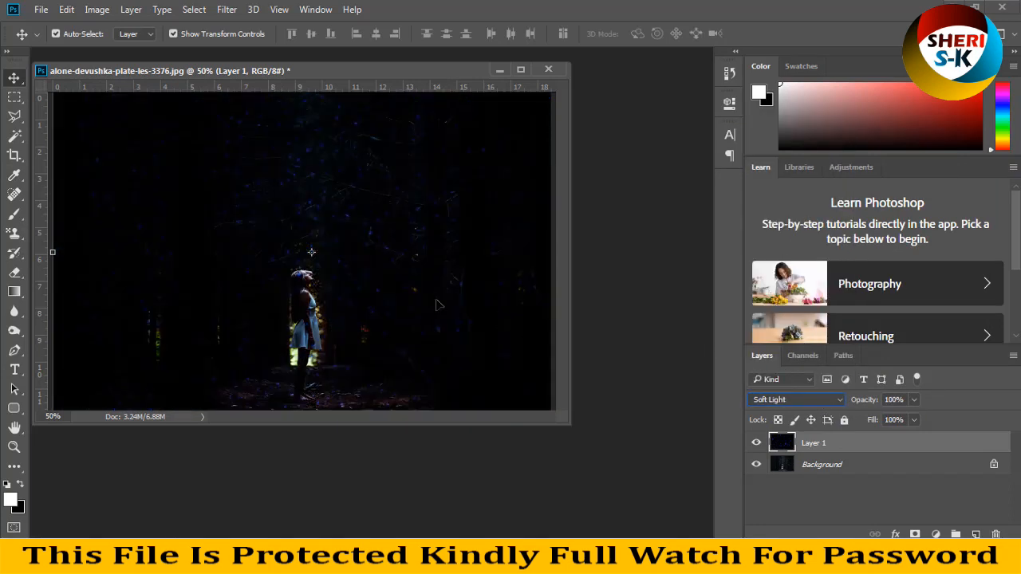
key(ctrl+u)
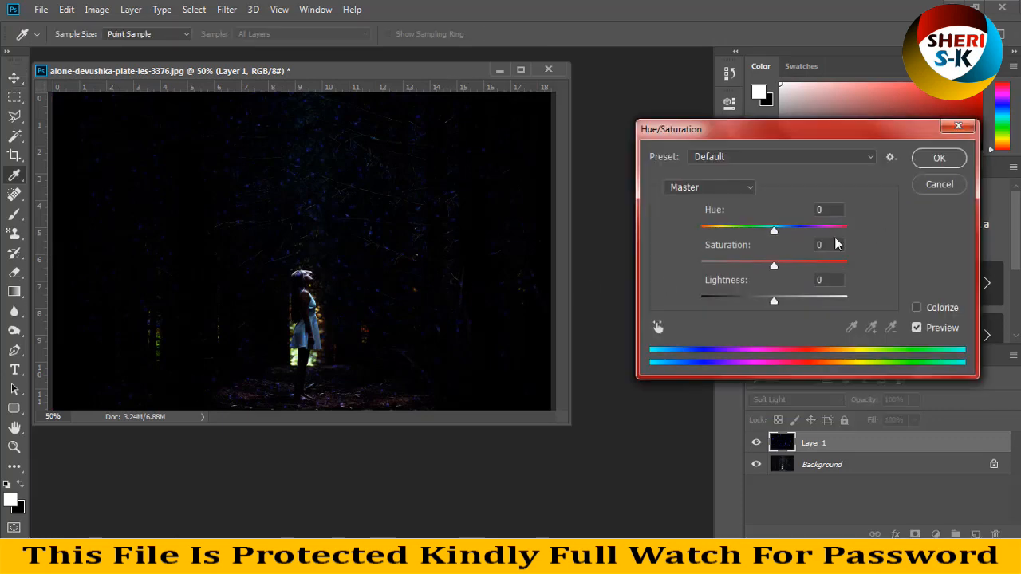
drag(781, 237, 850, 243)
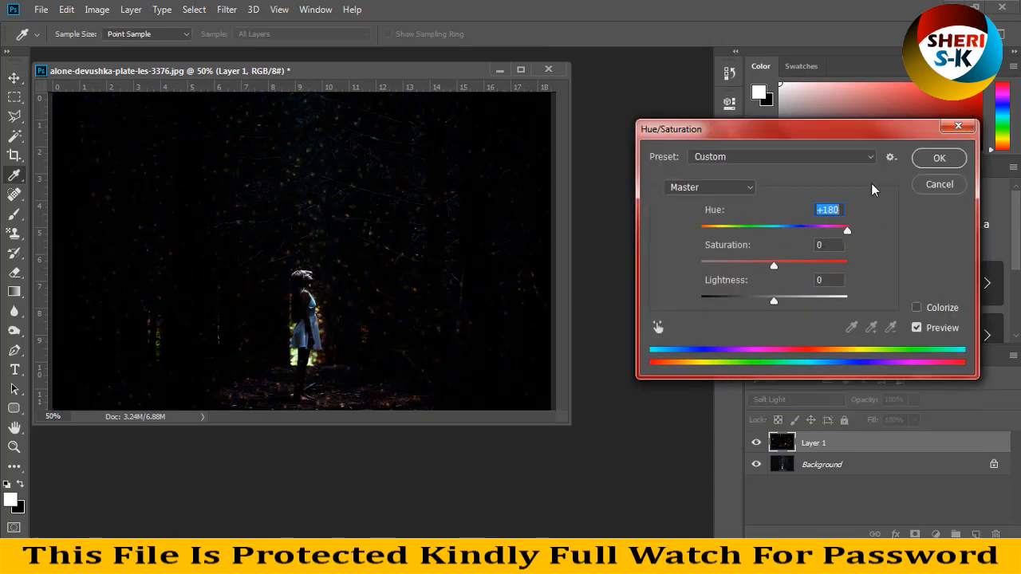
drag(778, 306, 786, 304)
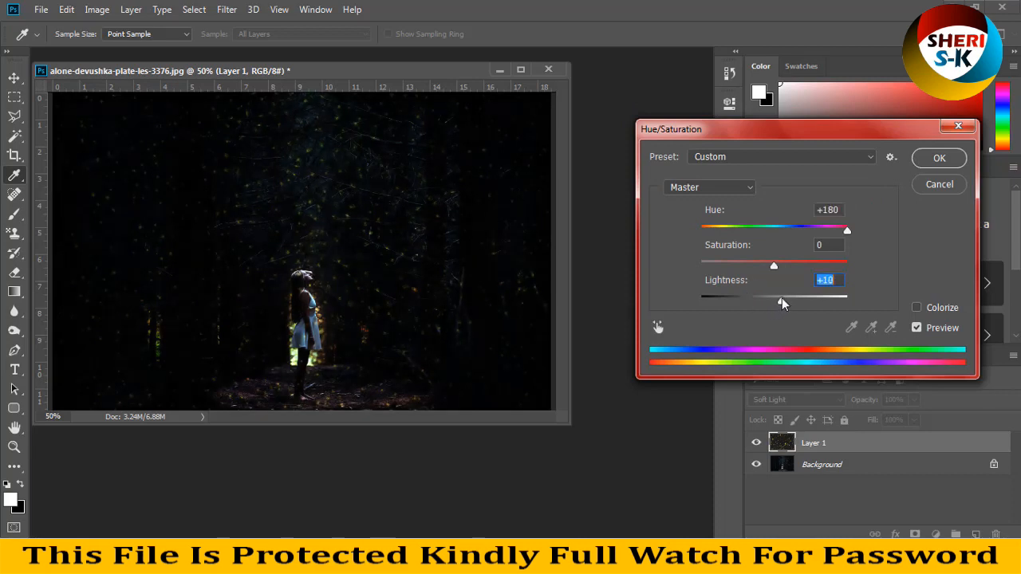
click(939, 158)
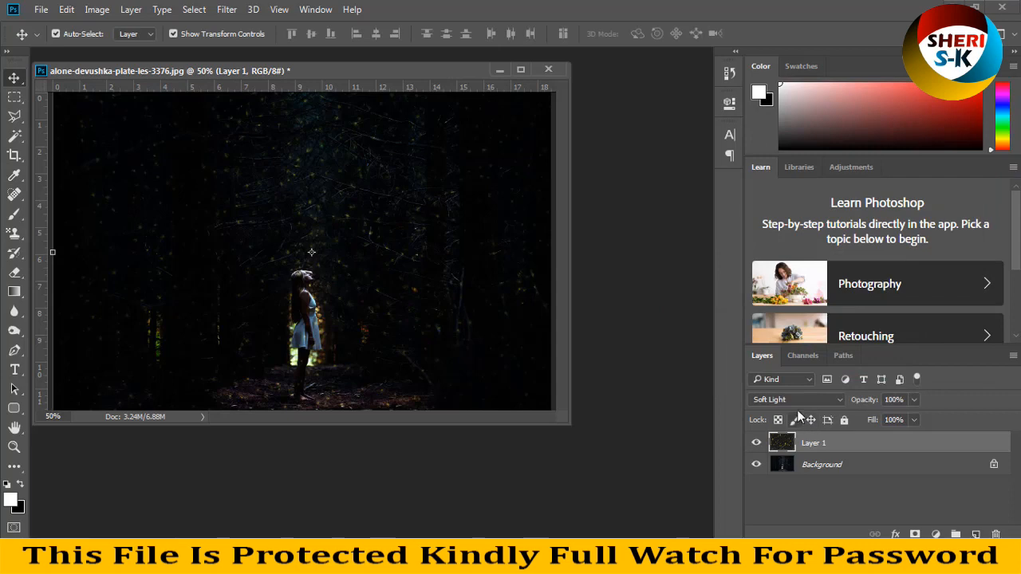
- Try Lighter Color, set the firefly overlay to Color Dodge, and shift it down and to the right over the photo
click(800, 402)
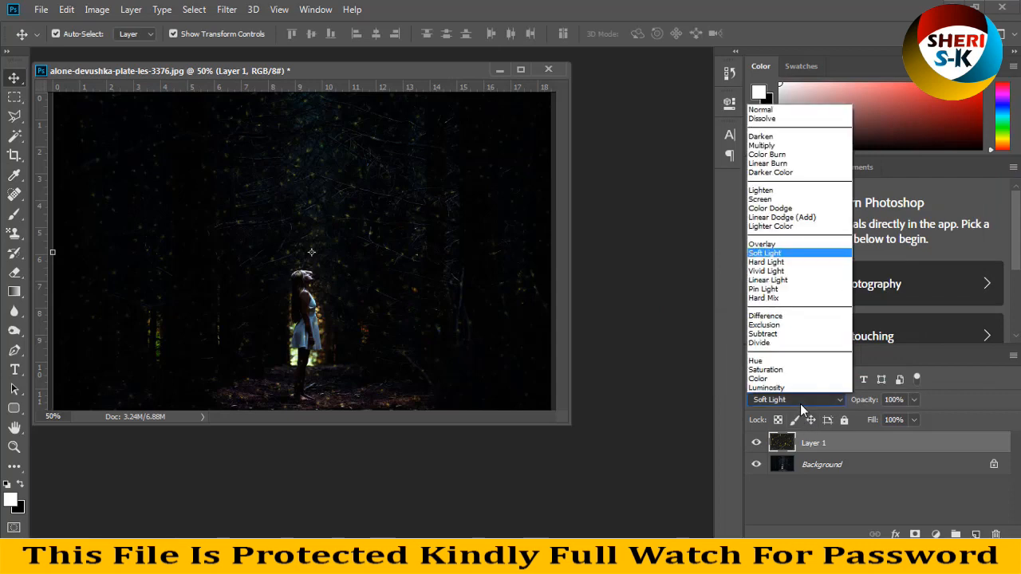
click(782, 227)
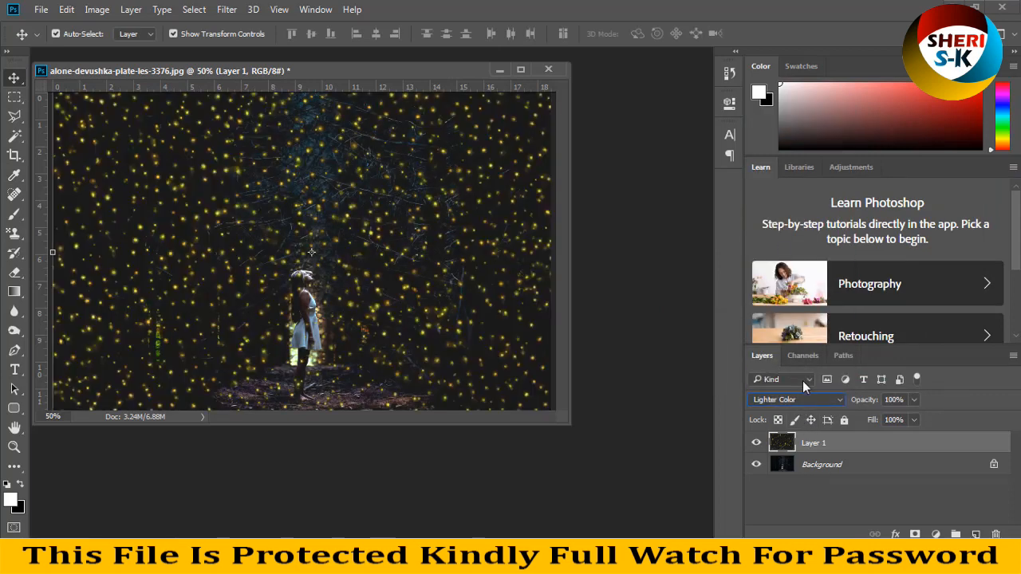
key(Up)
key(Up)
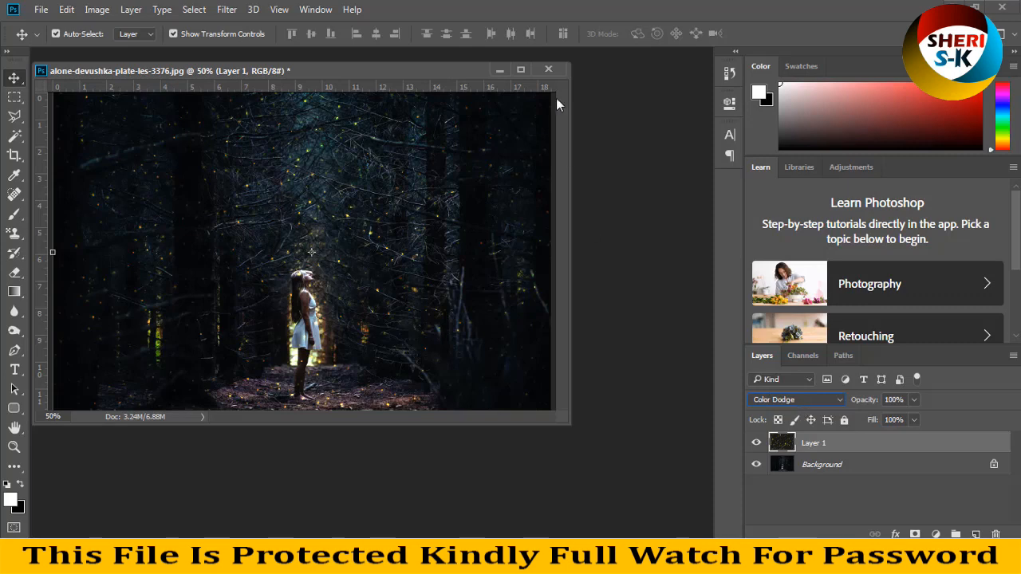
drag(423, 177, 474, 304)
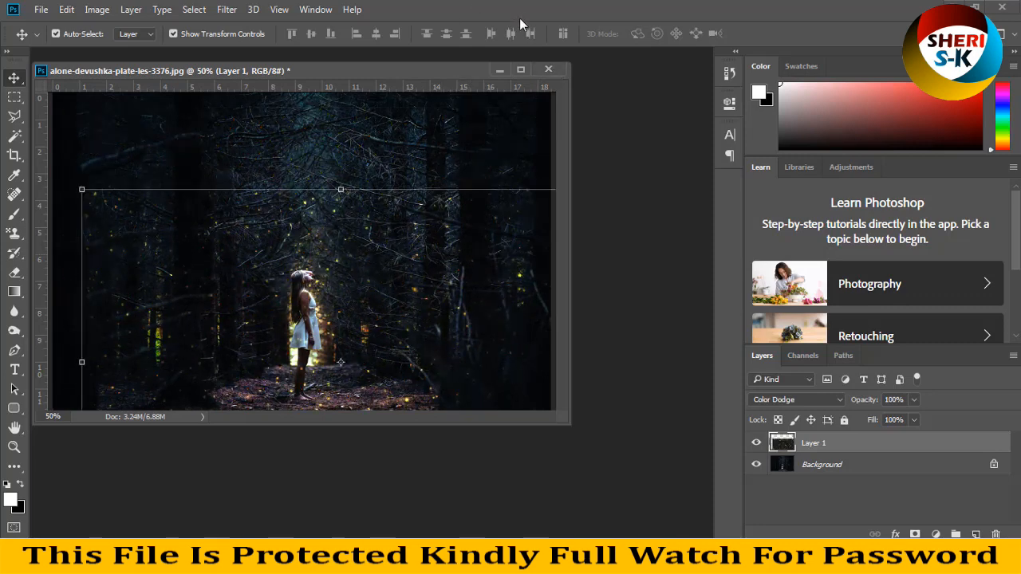
- Close the forest photo without saving and open 102652 from the Photos folder in Photoshop
click(548, 69)
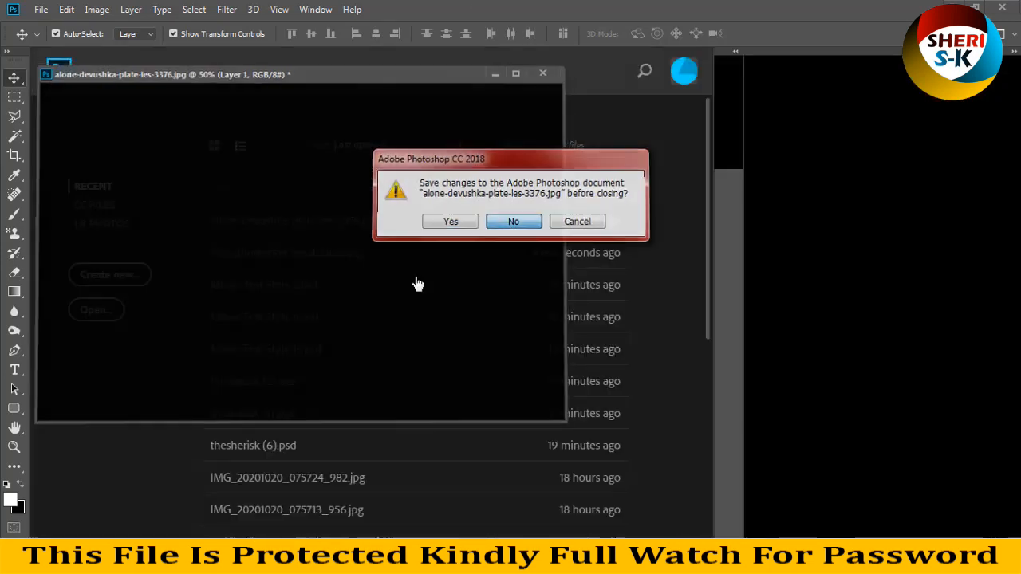
key(Return)
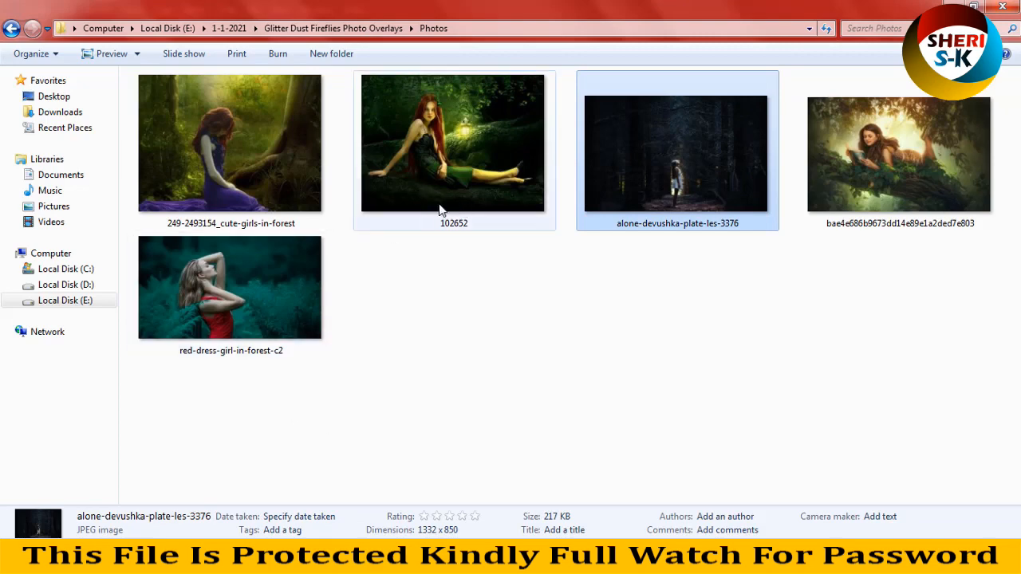
drag(403, 151, 315, 355)
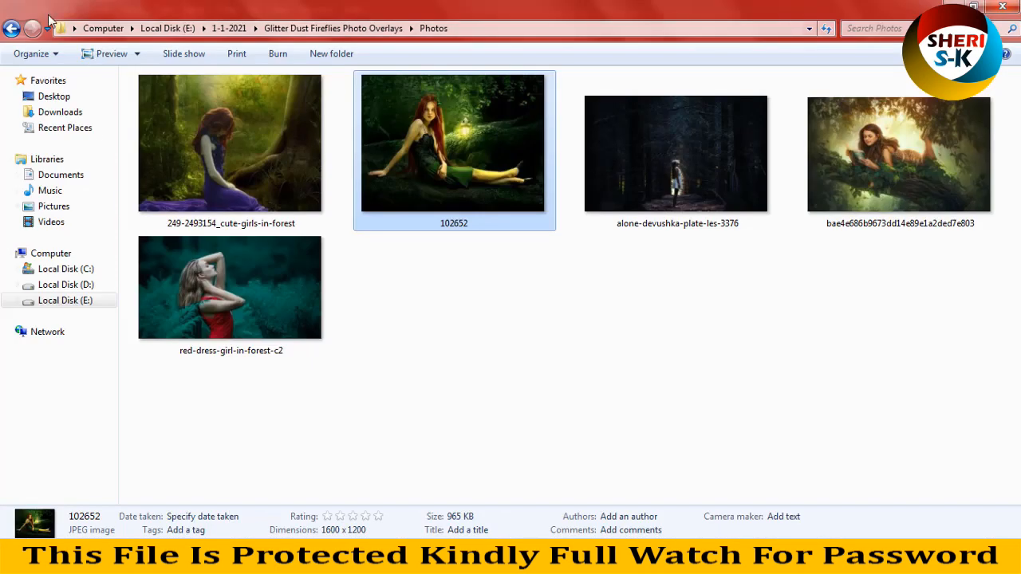
- Open the Starry Glitter overlay from the Fairy Glitter subfolder of Overlays as a separate Photoshop document
click(11, 28)
double_click(422, 190)
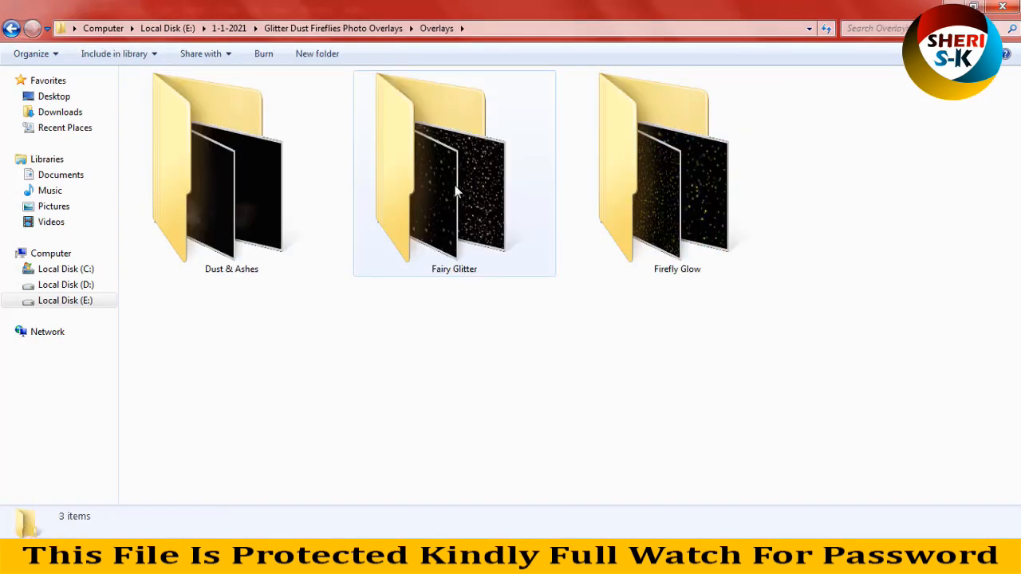
double_click(457, 194)
scroll(336, 272, down, 3)
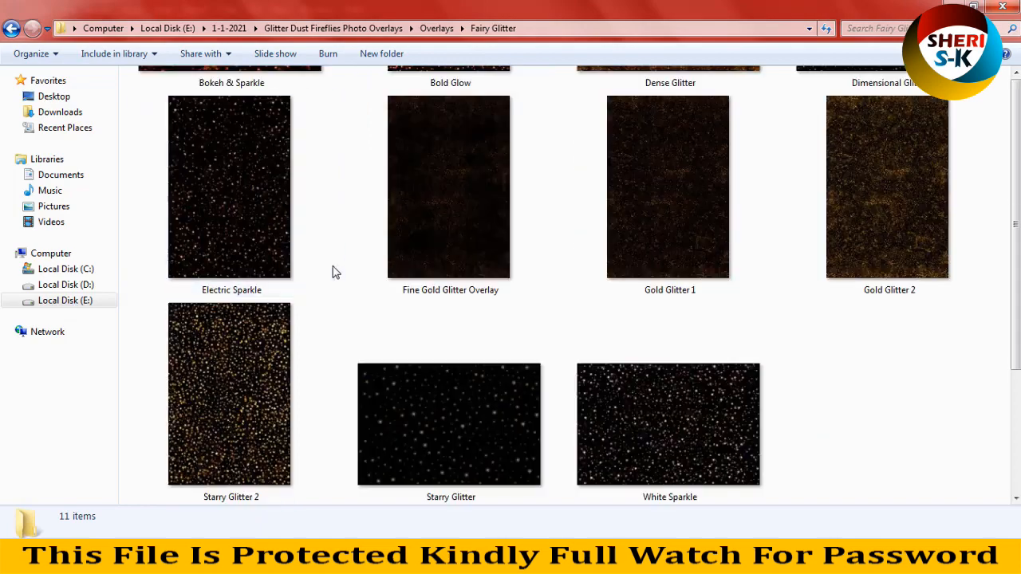
click(302, 296)
click(484, 435)
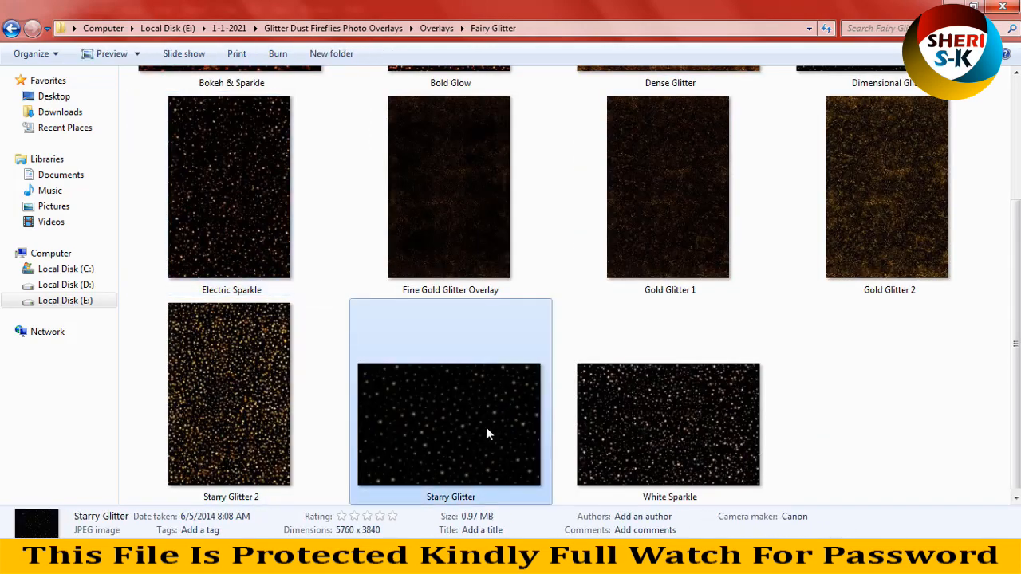
drag(507, 411, 367, 167)
drag(366, 82, 366, 51)
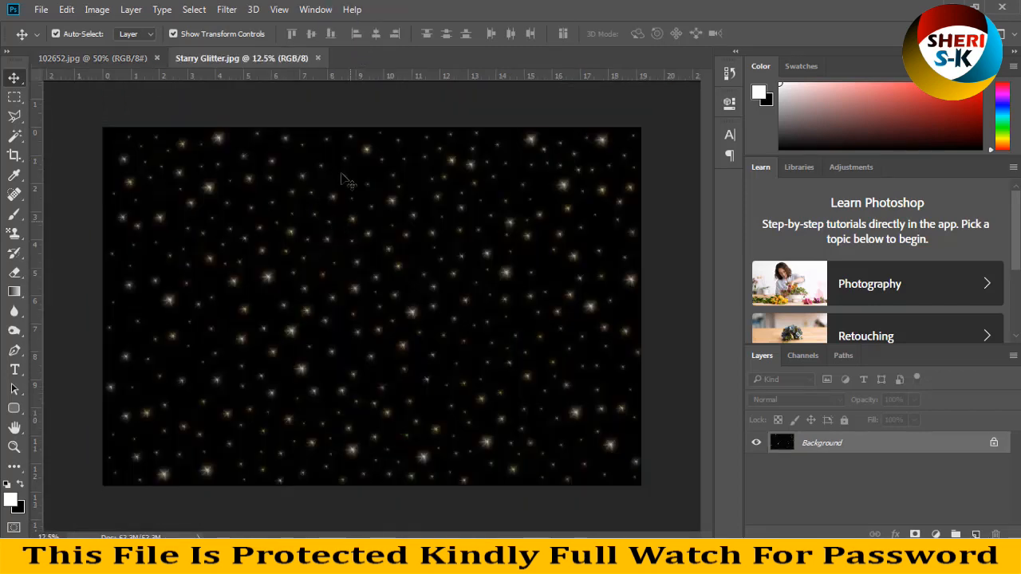
- Float the Starry Glitter document in its own window and reduce its resolution to 72 pixels/inch with resampling on
drag(259, 58, 263, 121)
right_click(263, 122)
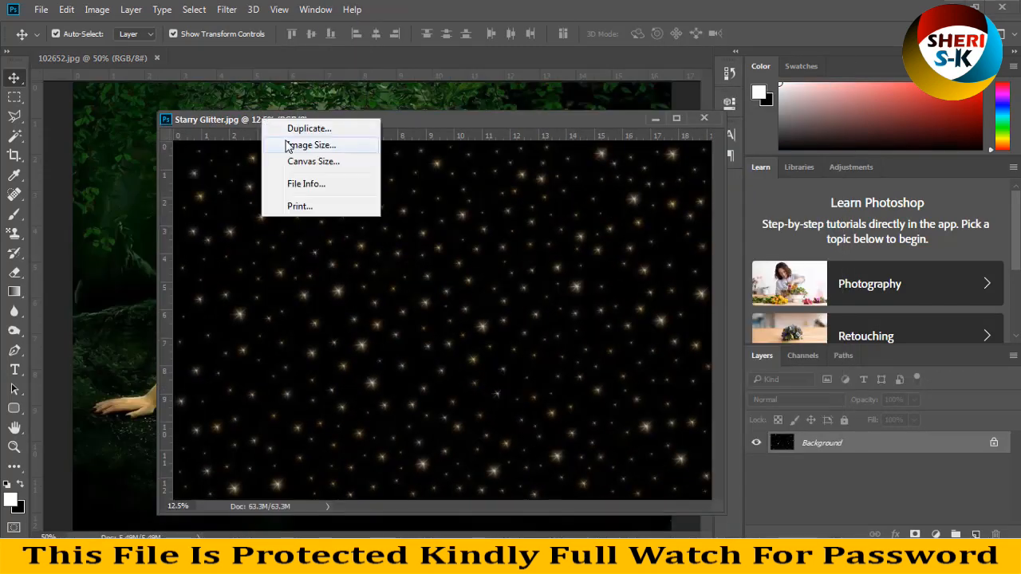
click(305, 143)
drag(600, 240, 447, 240)
text(72)
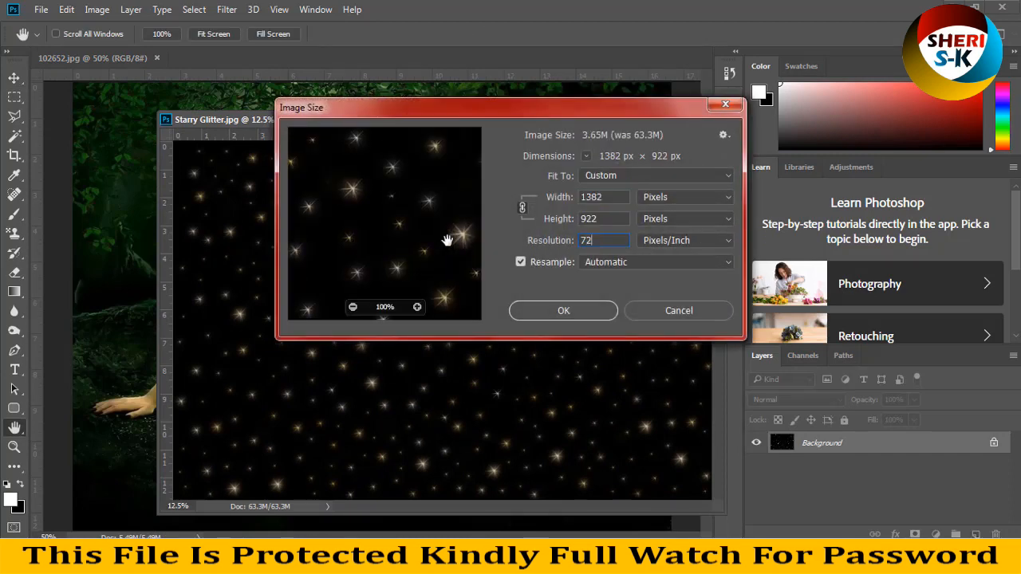
key(Return)
- Copy the Starry Glitter overlay onto photo 102652 as a new layer and scale it to about 132% to cover the image
key(v)
drag(297, 191, 655, 328)
key(ctrl+t)
key(ctrl+minus)
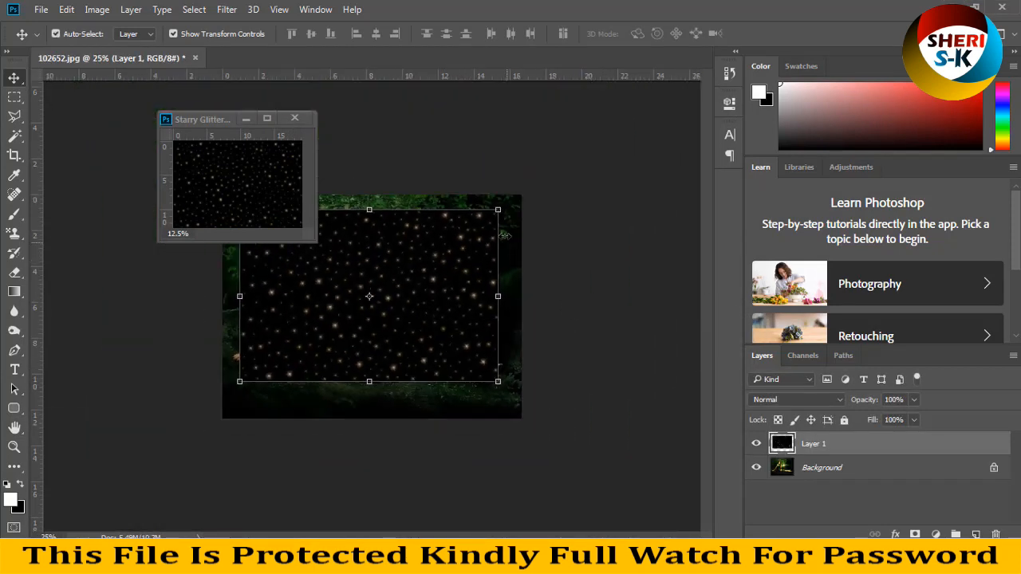
drag(498, 209, 526, 192)
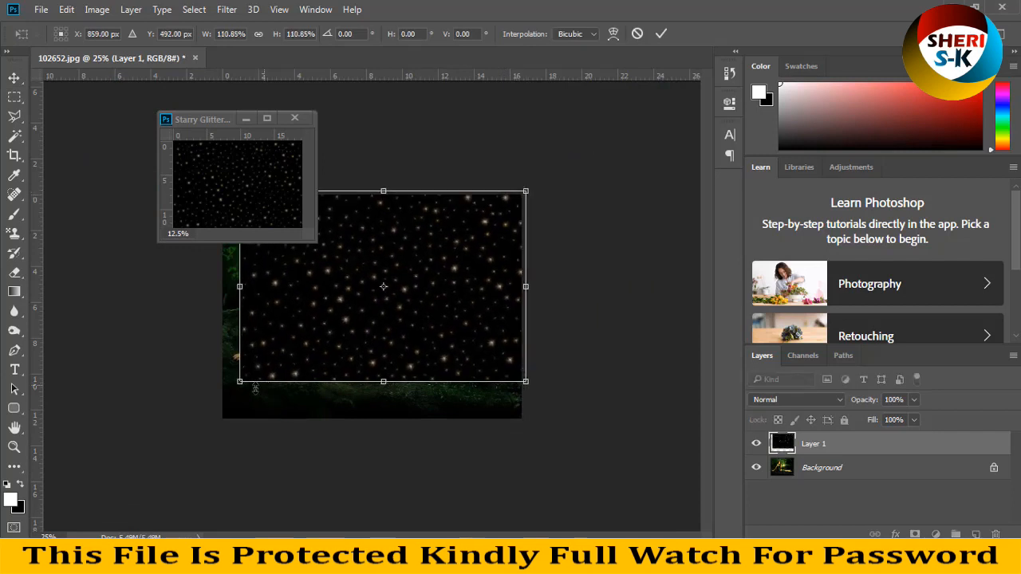
drag(240, 383, 202, 409)
drag(187, 416, 185, 418)
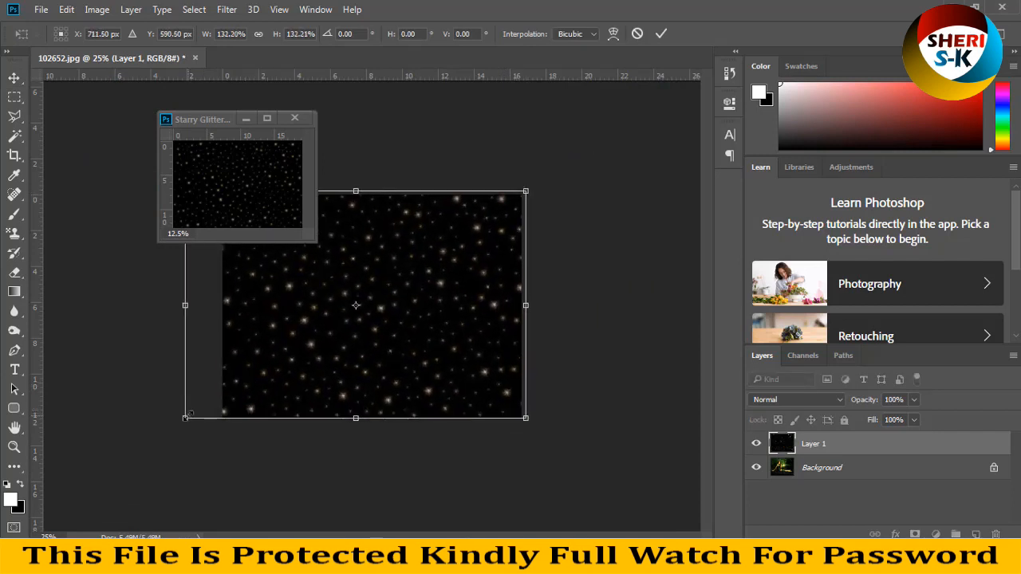
drag(361, 351, 370, 351)
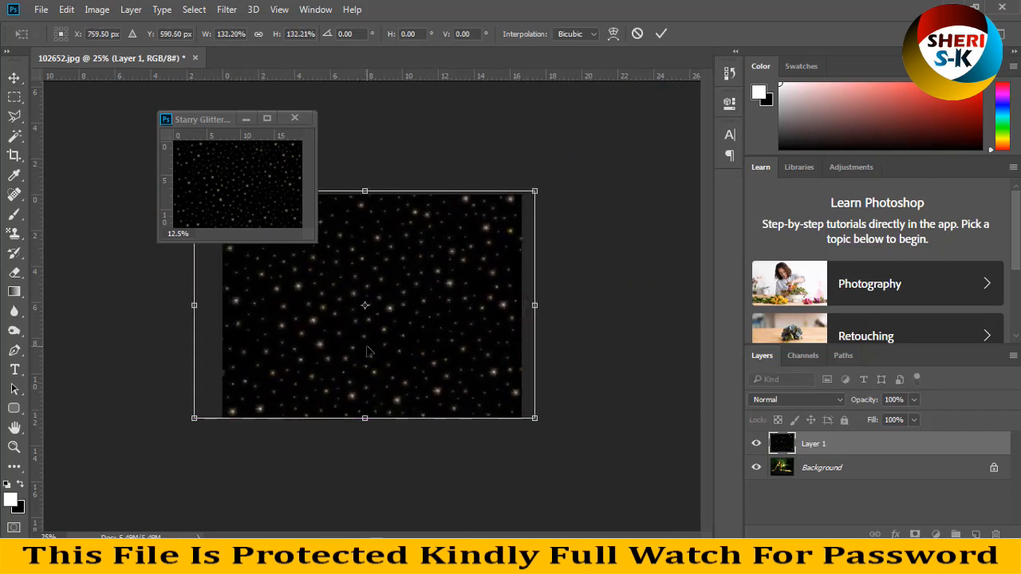
key(Return)
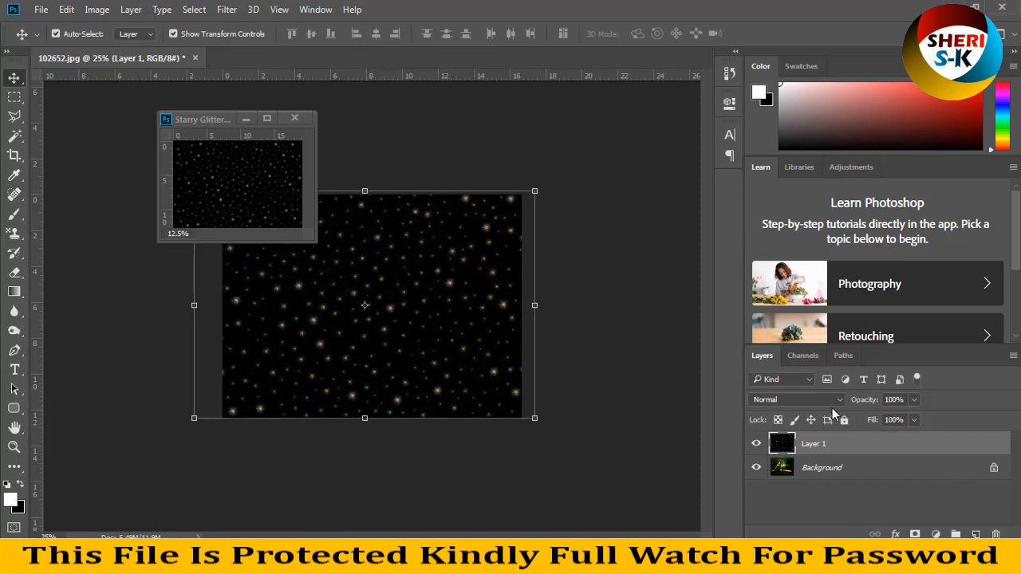
- Try Color Dodge and Screen on the Starry Glitter layer, and set its blend mode to Lighten
click(829, 401)
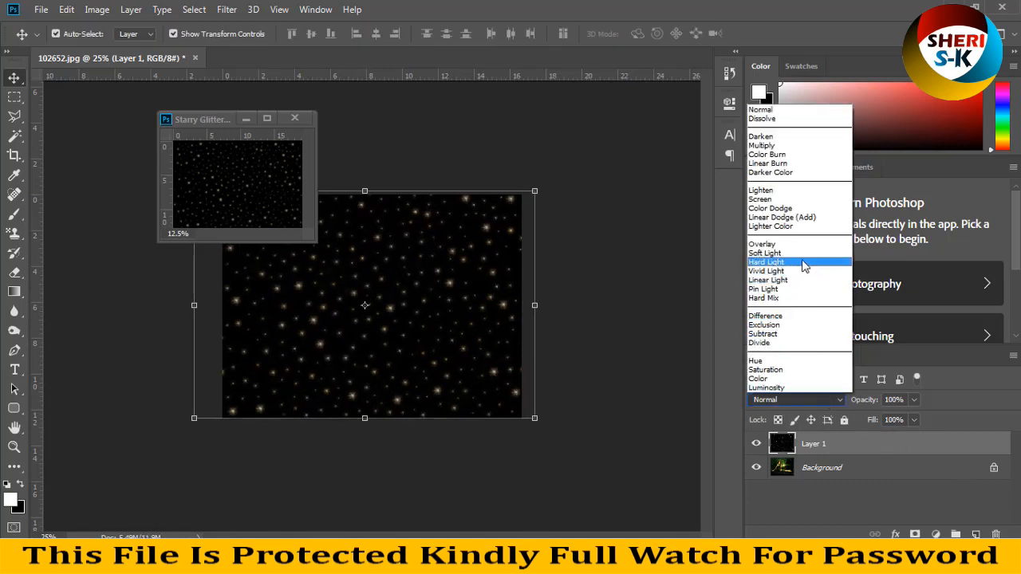
click(772, 208)
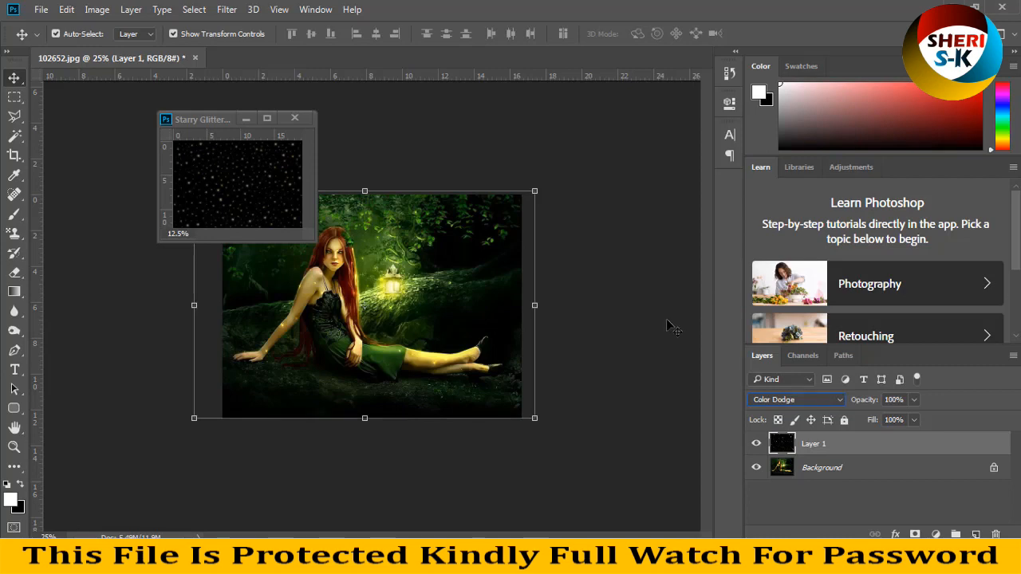
key(Up)
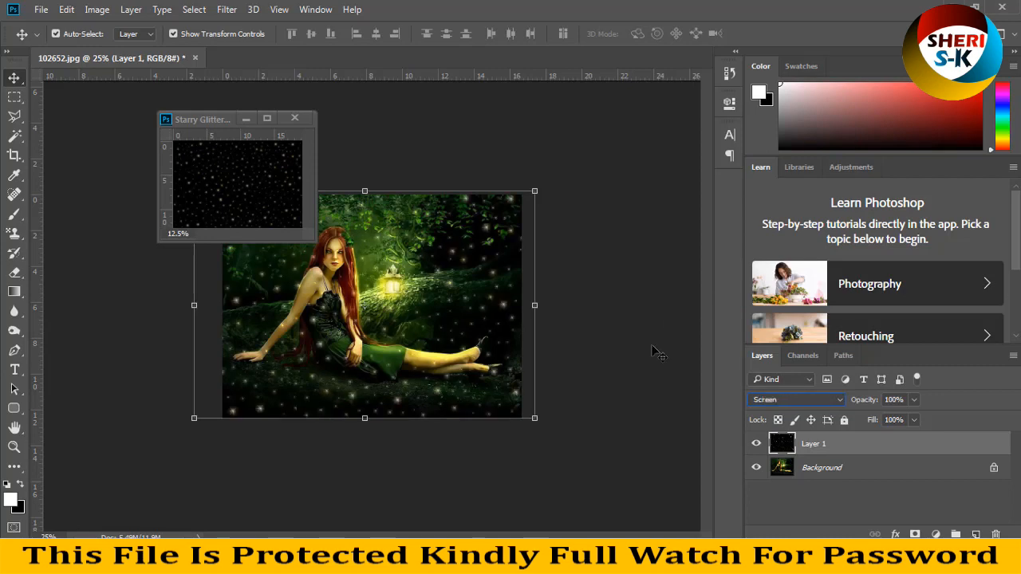
key(Up)
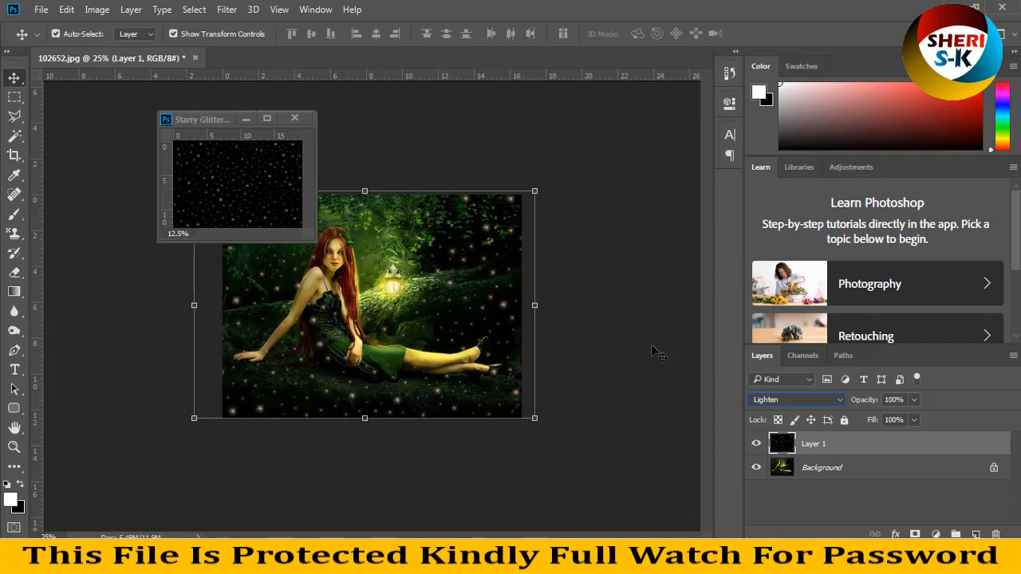
- Shift the Starry Glitter layer's hue to -170 with Hue/Saturation, and close the separate Starry Glitter document without saving
key(ctrl+u)
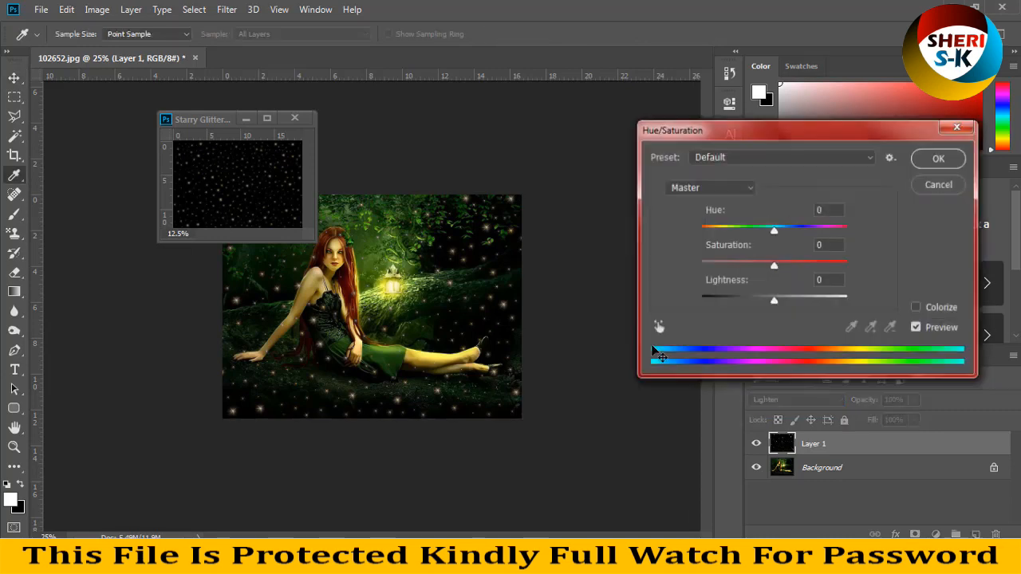
mouse_move(774, 231)
mouse_down()
mouse_move(821, 232)
mouse_move(754, 231)
mouse_up()
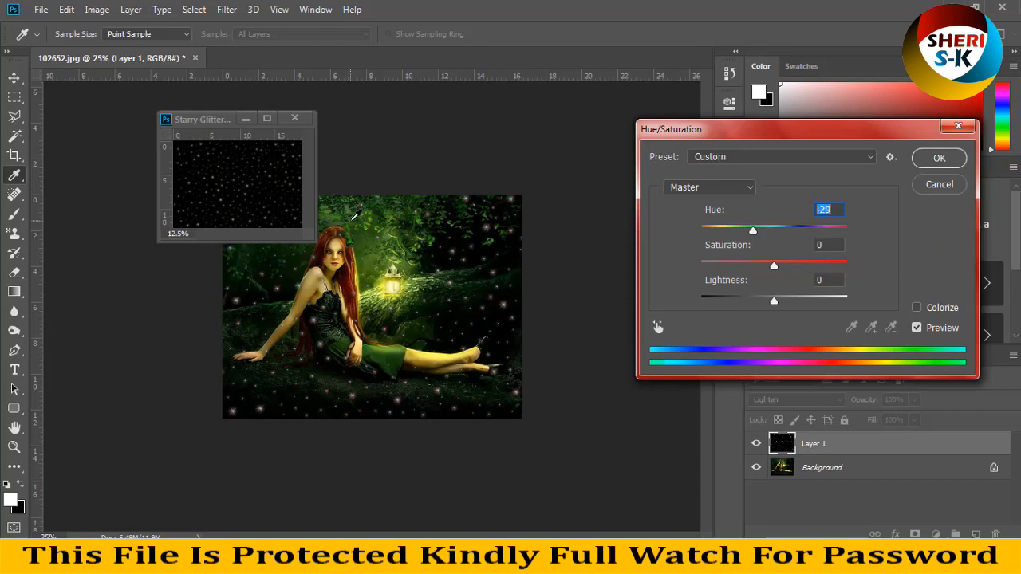
key(ctrl+plus)
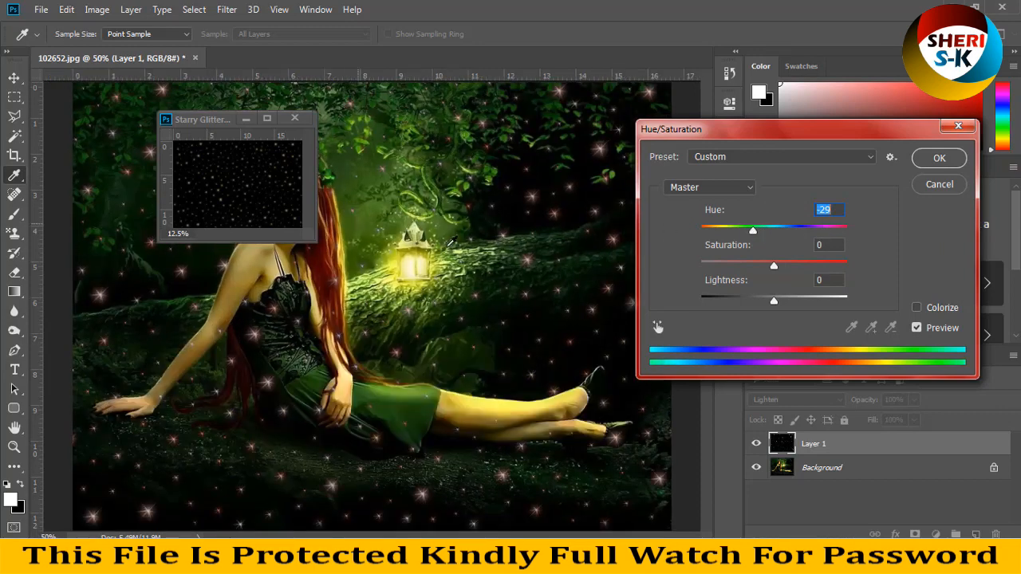
key(ctrl+plus)
drag(503, 272, 387, 339)
drag(752, 233, 703, 233)
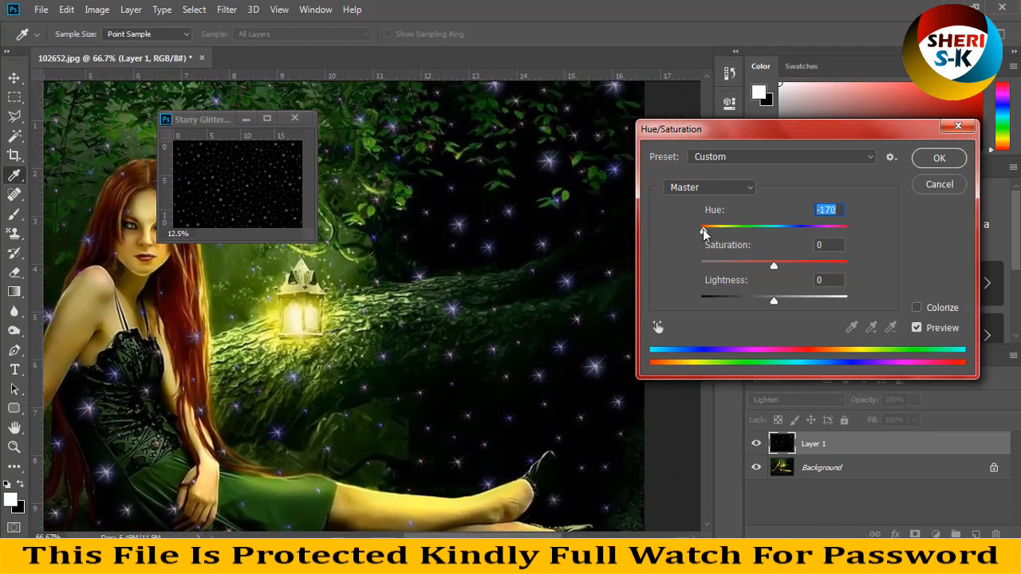
key(Return)
key(ctrl+minus)
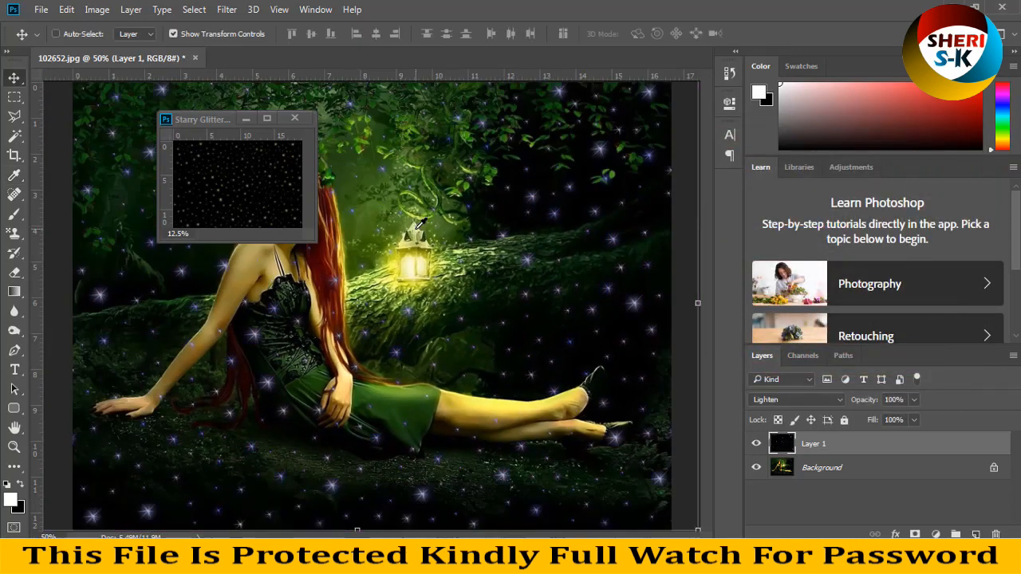
click(294, 118)
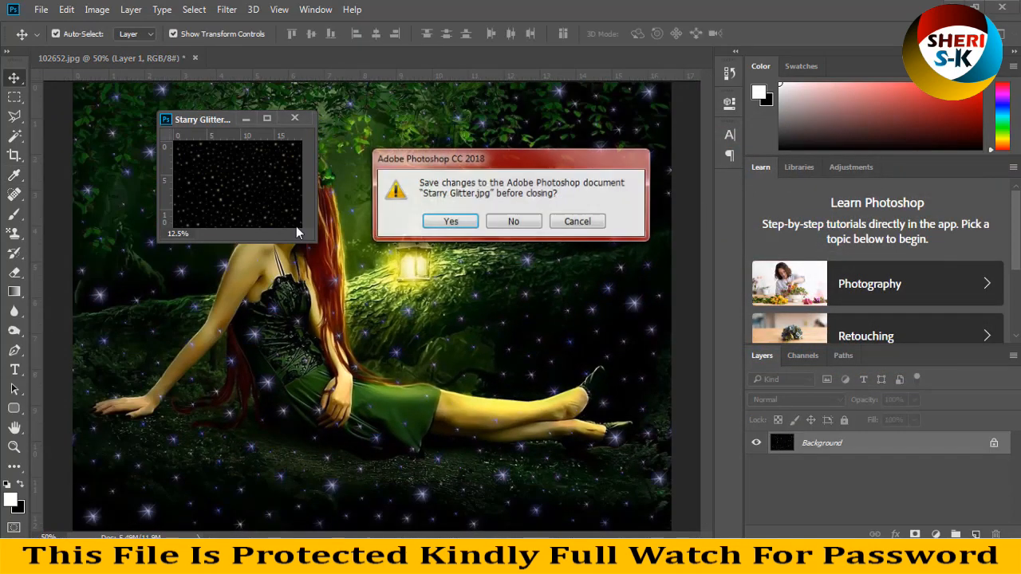
key(n)
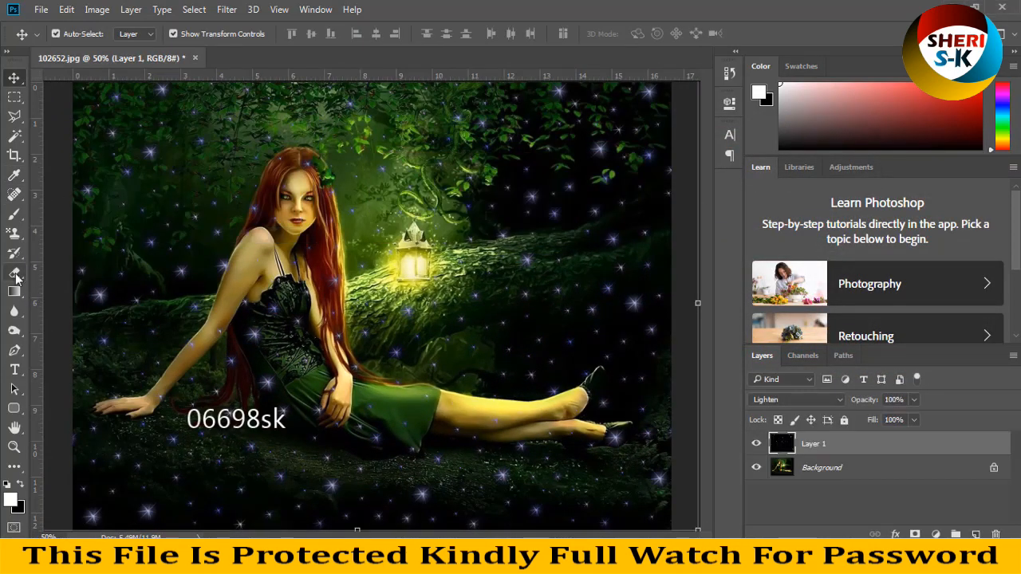
- Erase the stars over the woman on the glitter layer with a soft 100 px eraser, and close photo 102652 without saving
click(14, 274)
click(78, 34)
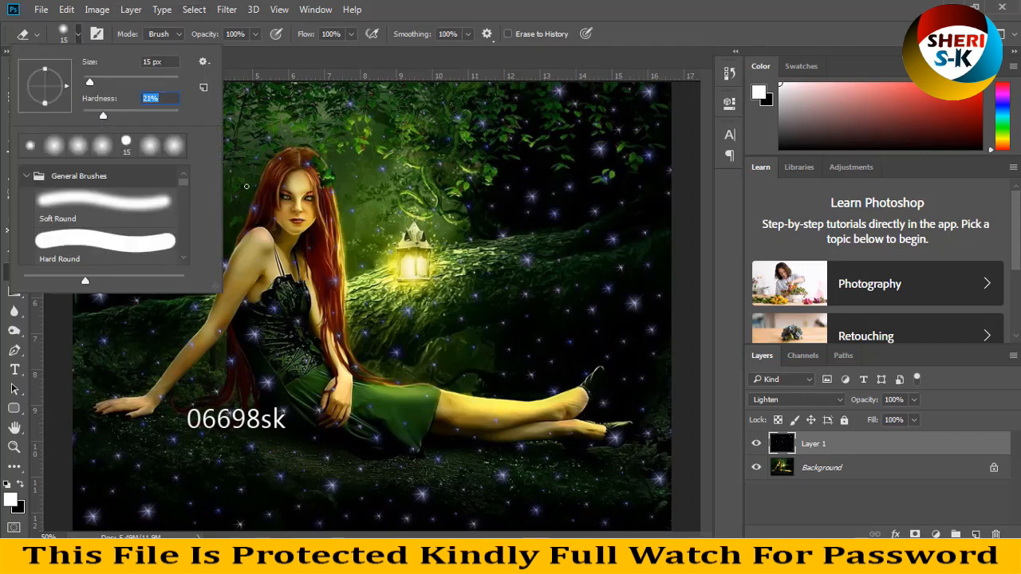
key(Return)
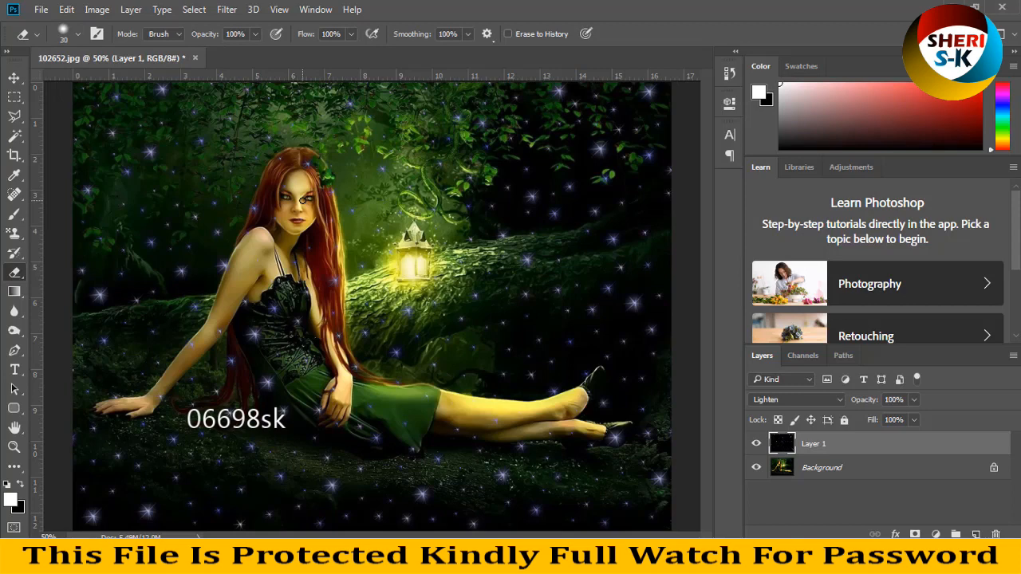
key(bracketright)
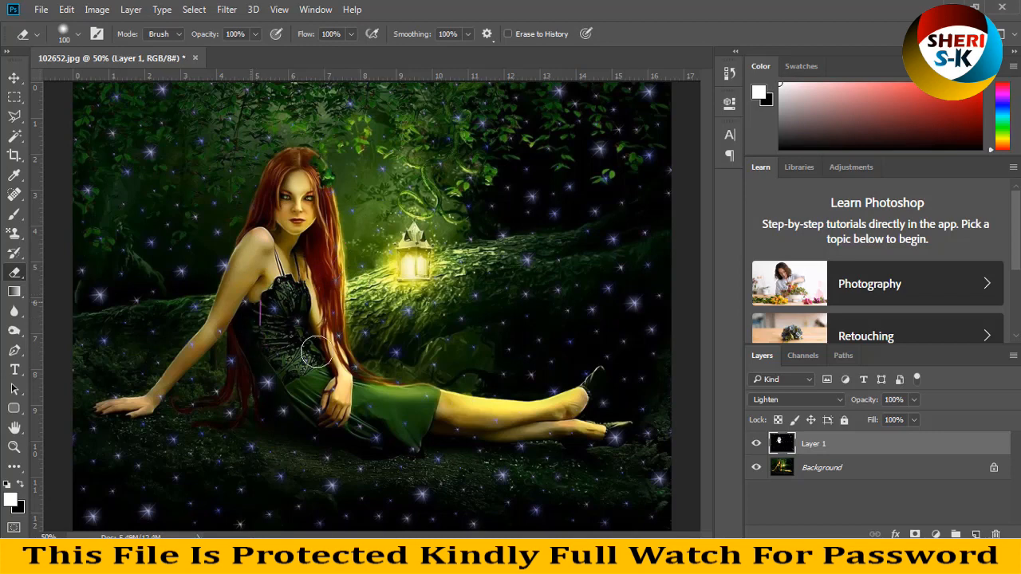
click(194, 57)
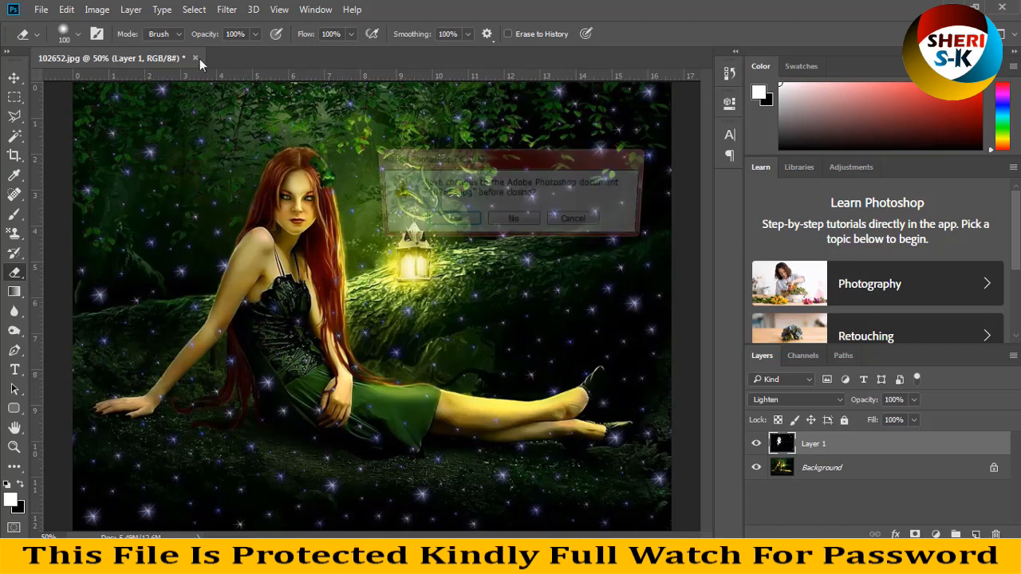
click(508, 222)
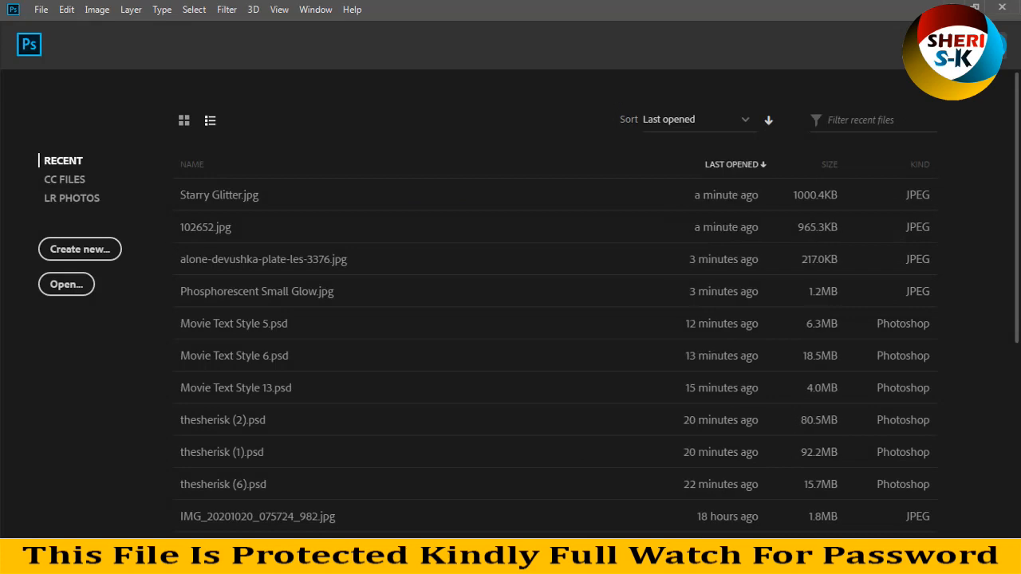
- Switch to Windows Explorer and look through the glitter overlays in the Fairy Glitter folder
click(257, 557)
scroll(300, 240, up, 3)
click(444, 234)
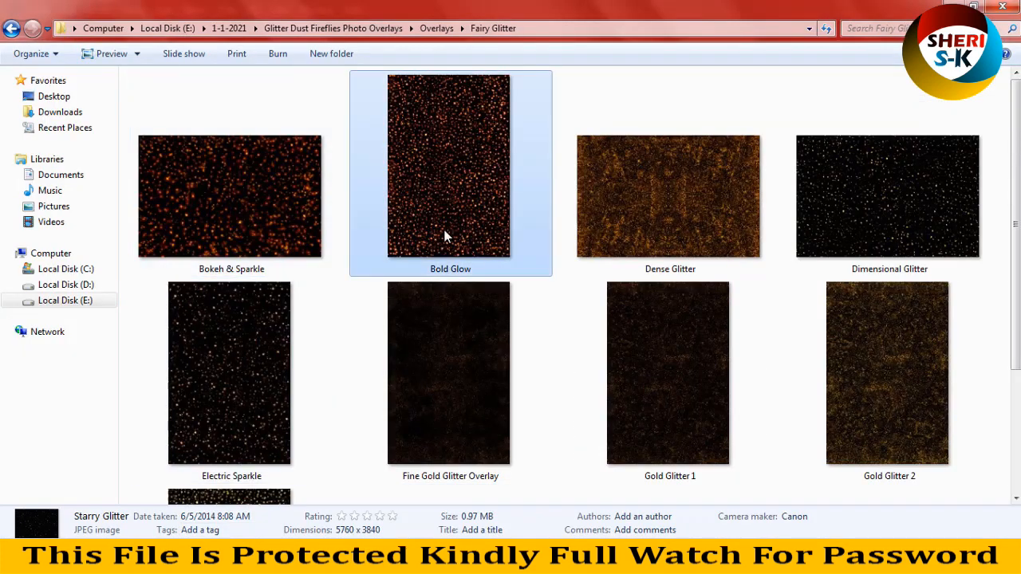
scroll(267, 289, down, 3)
scroll(276, 311, up, 3)
click(982, 416)
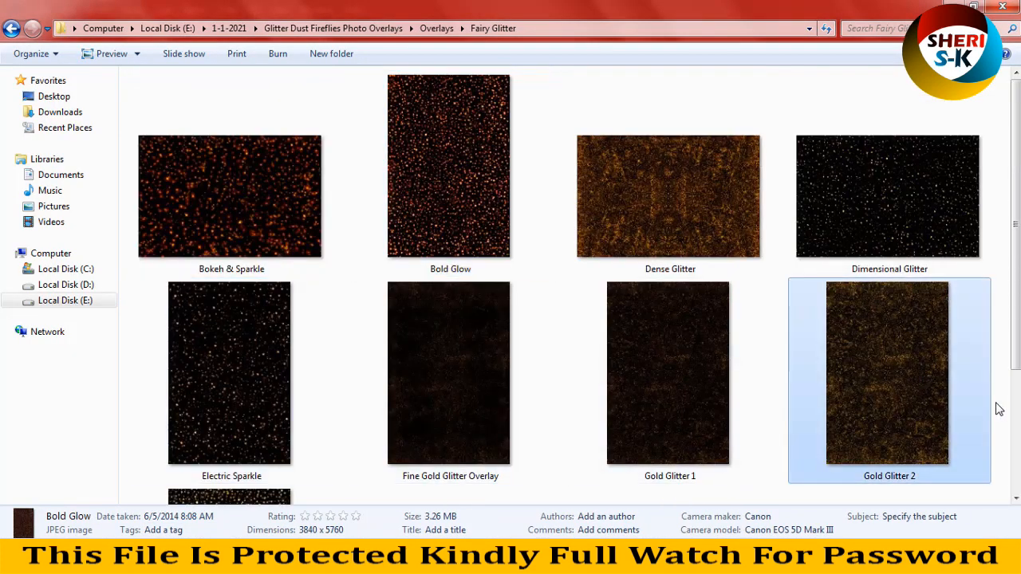
scroll(973, 421, down, 3)
click(838, 419)
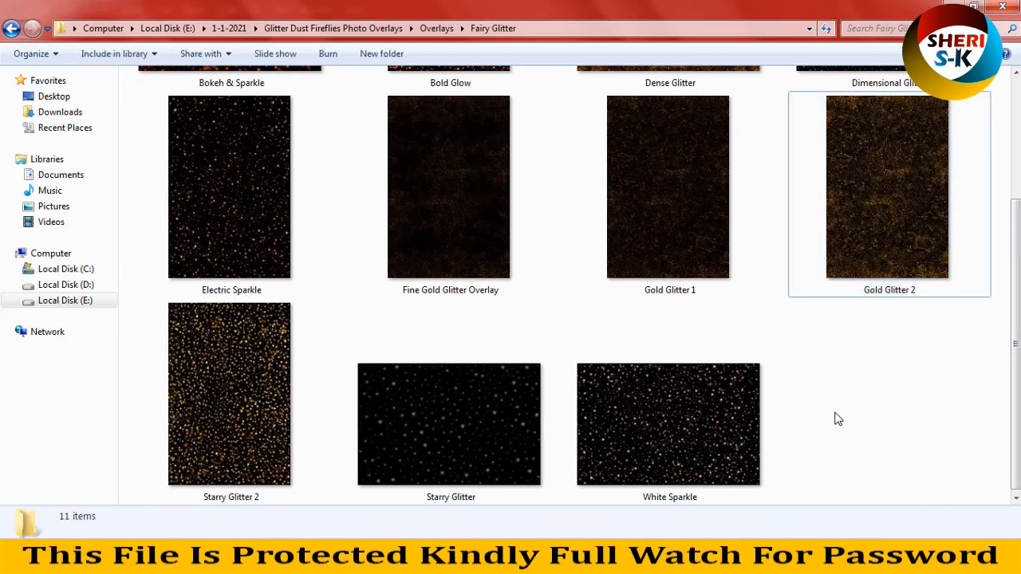
- Open the Dust Up 1 overlay from the Dust & Ashes subfolder of Overlays in Photoshop
key(BackSpace)
double_click(253, 221)
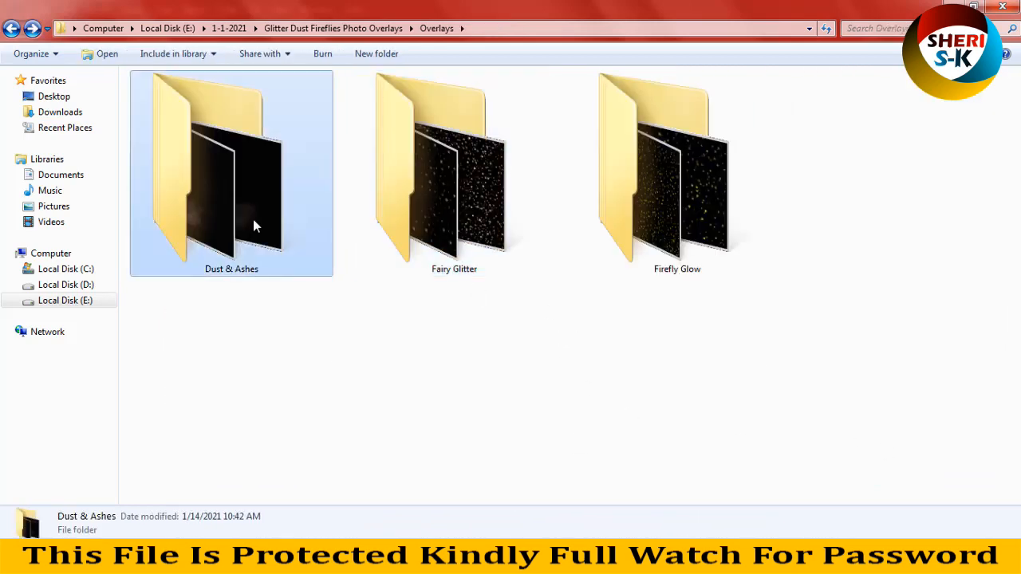
click(484, 147)
click(403, 128)
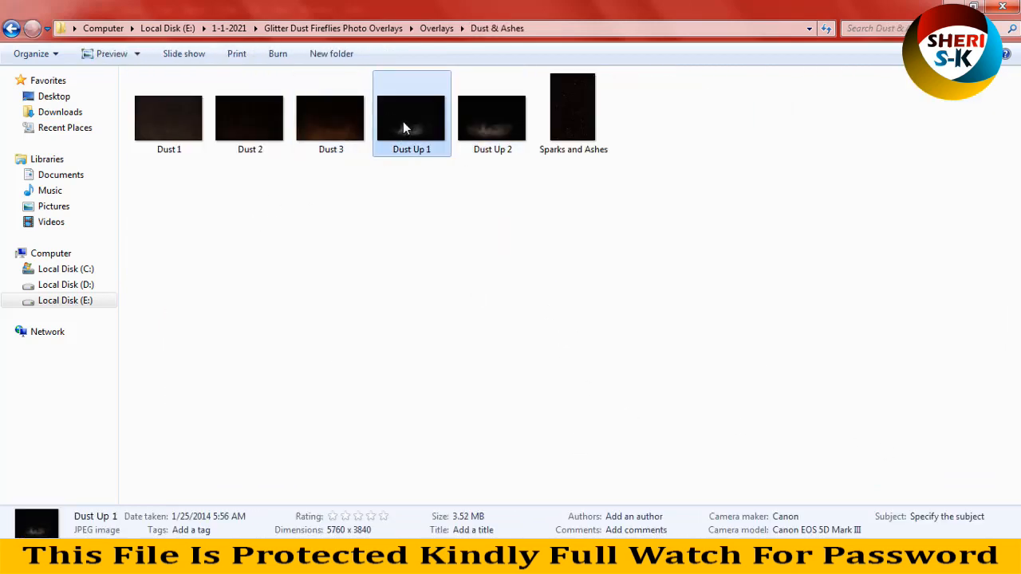
drag(403, 127, 159, 504)
drag(254, 303, 302, 131)
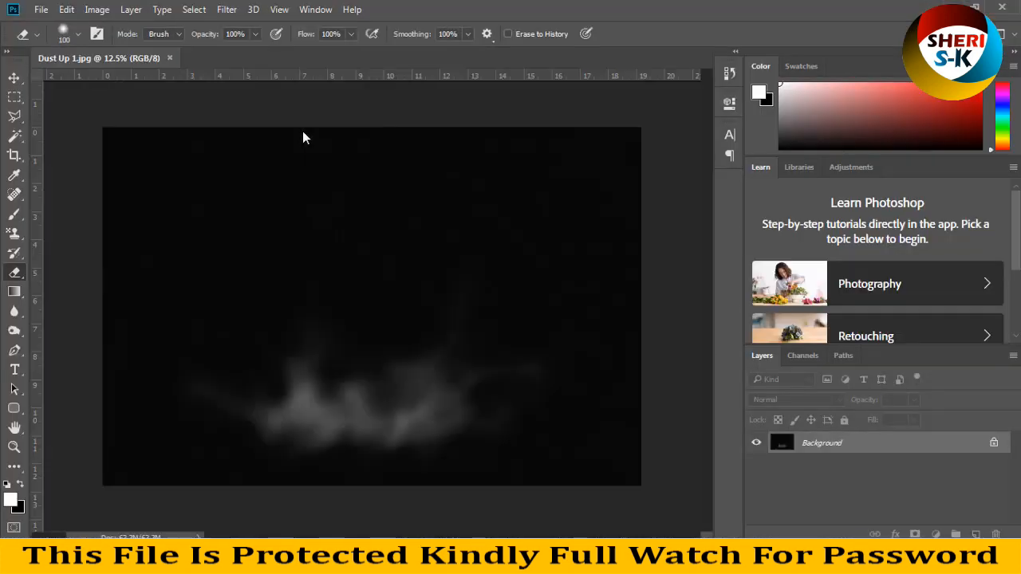
- Rotate the Dust Up 1 image 90° counterclockwise
click(97, 10)
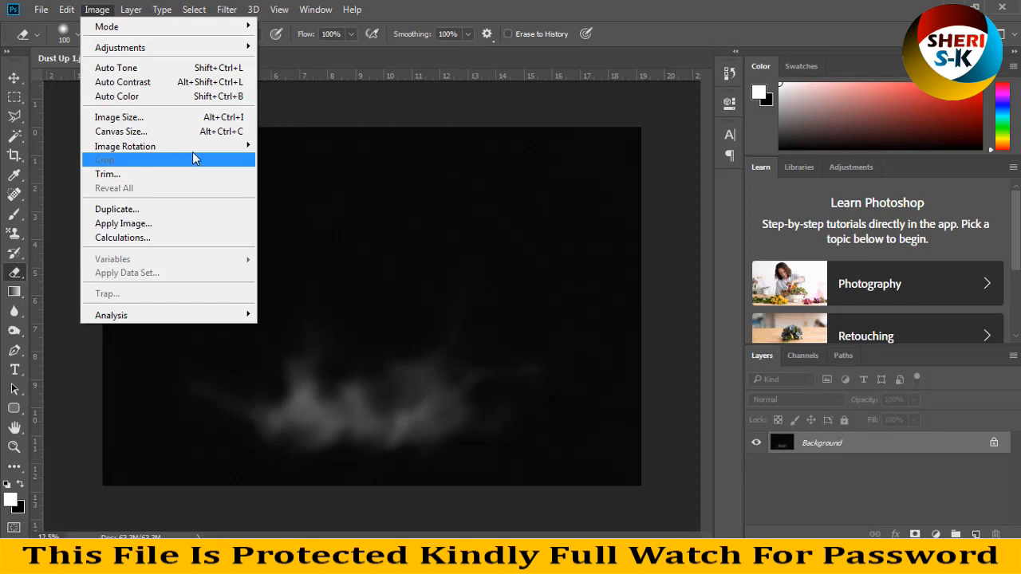
mouse_move(190, 149)
click(288, 174)
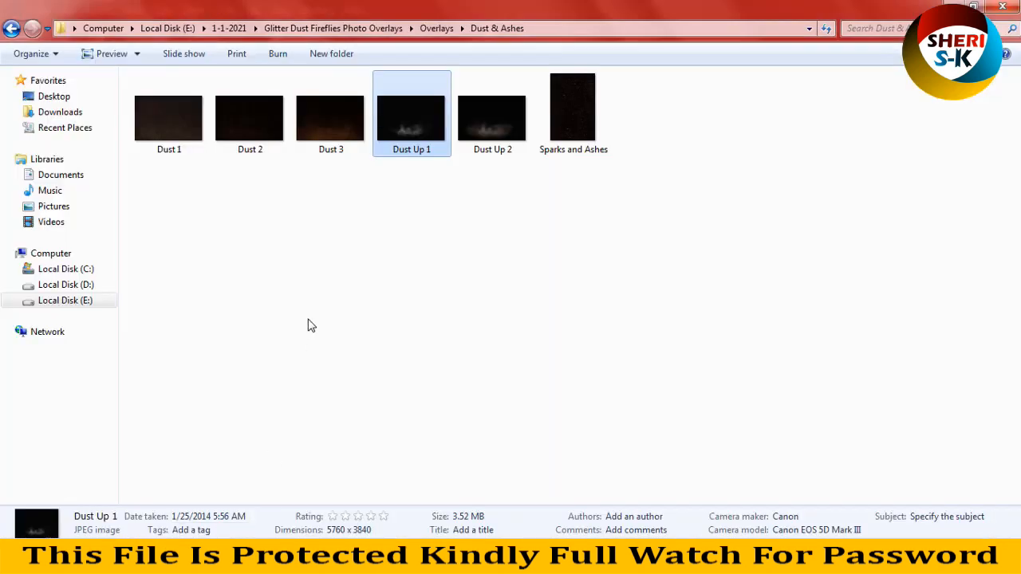
- Open the red-dress-girl-in-forest-c2 photo from the Photos folder in Photoshop and apply Auto Tone to it
click(307, 315)
key(BackSpace)
key(BackSpace)
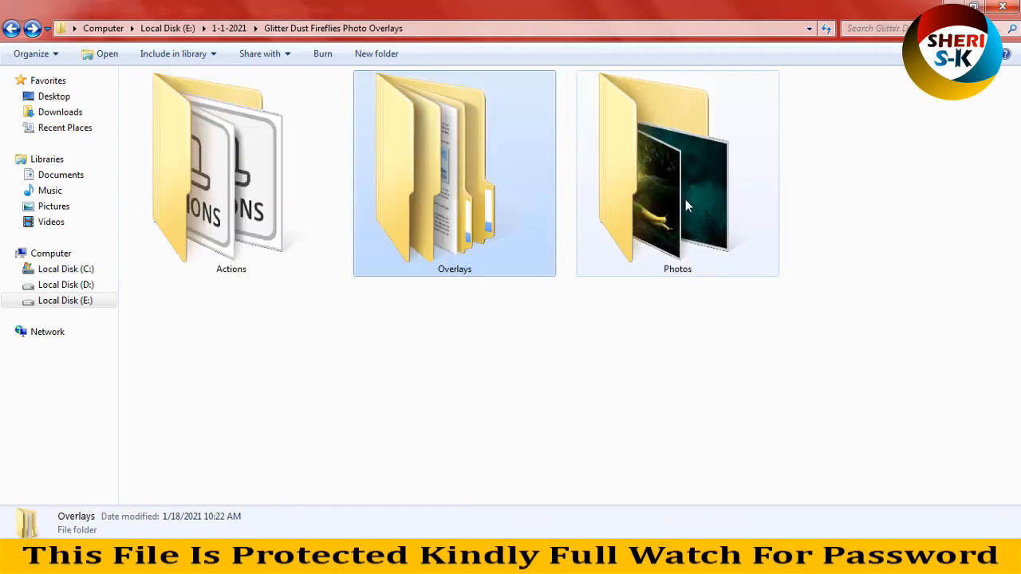
double_click(720, 216)
click(236, 267)
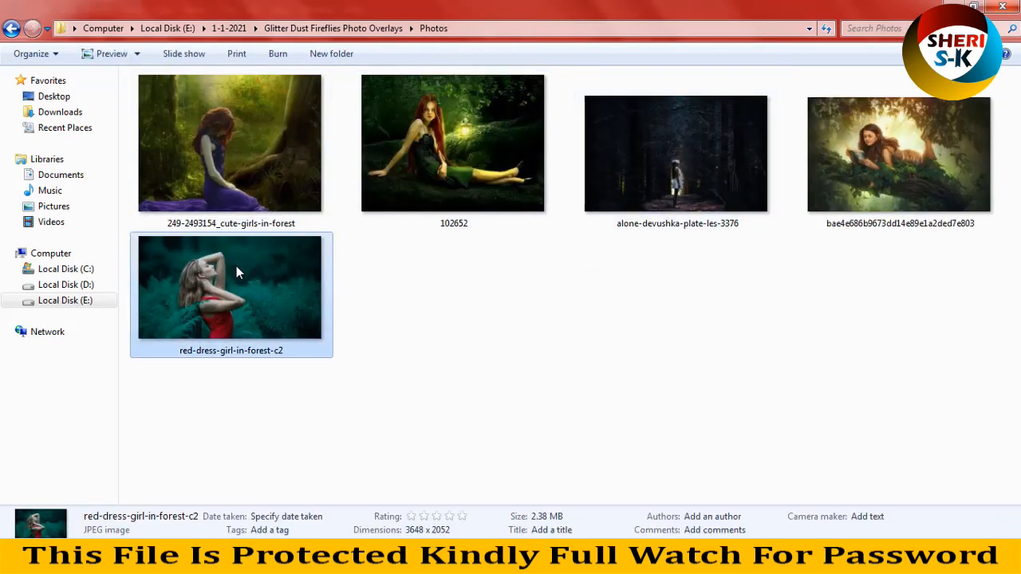
drag(236, 267, 281, 59)
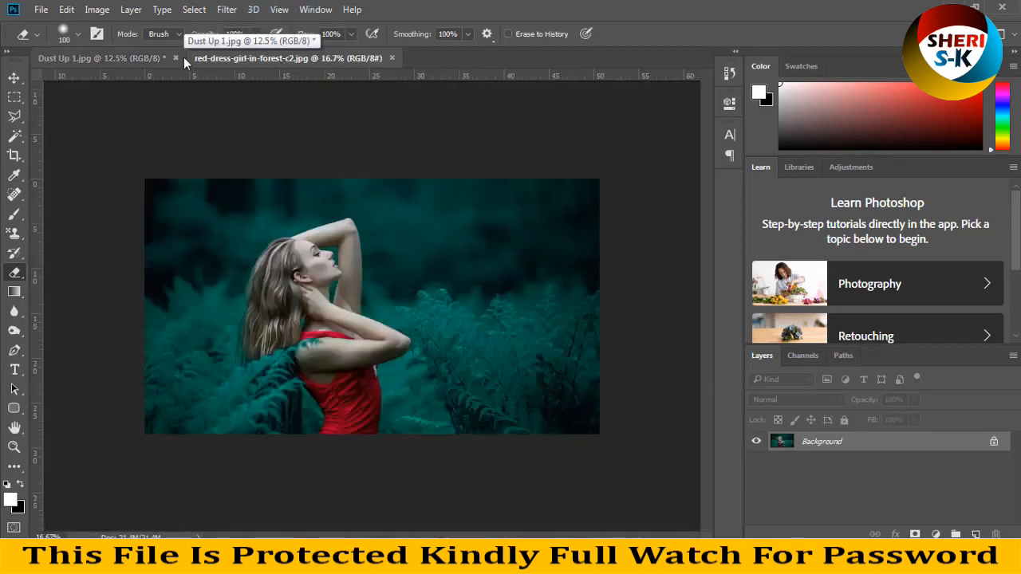
key(ctrl+shift+l)
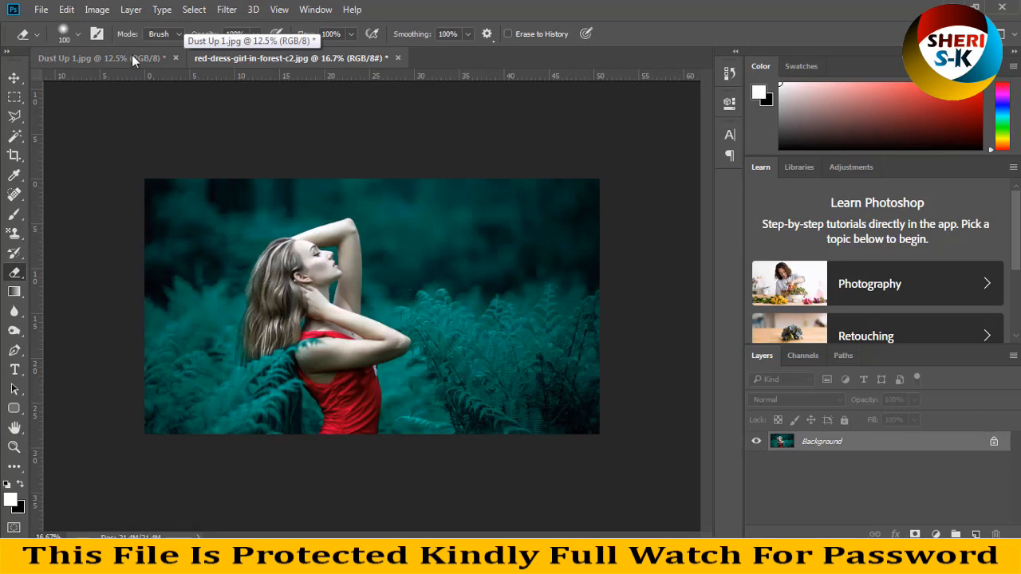
key(ctrl+u)
drag(774, 230, 714, 231)
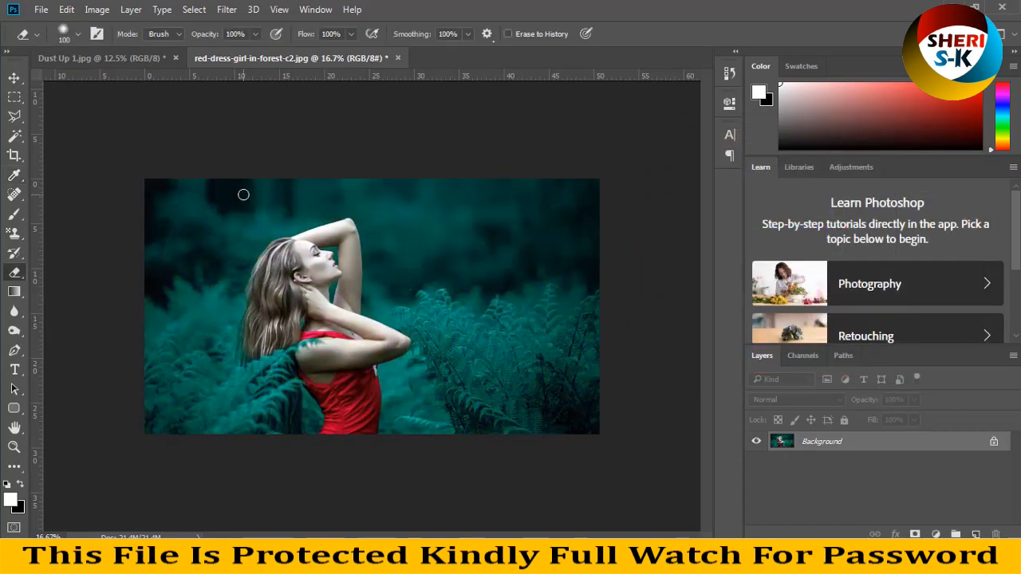
click(97, 9)
mouse_move(140, 48)
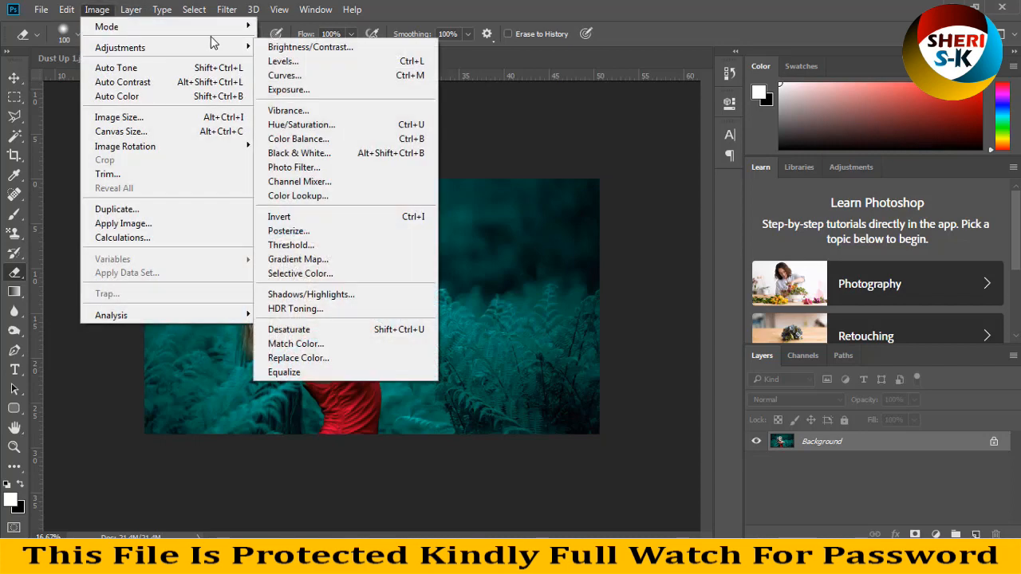
click(311, 273)
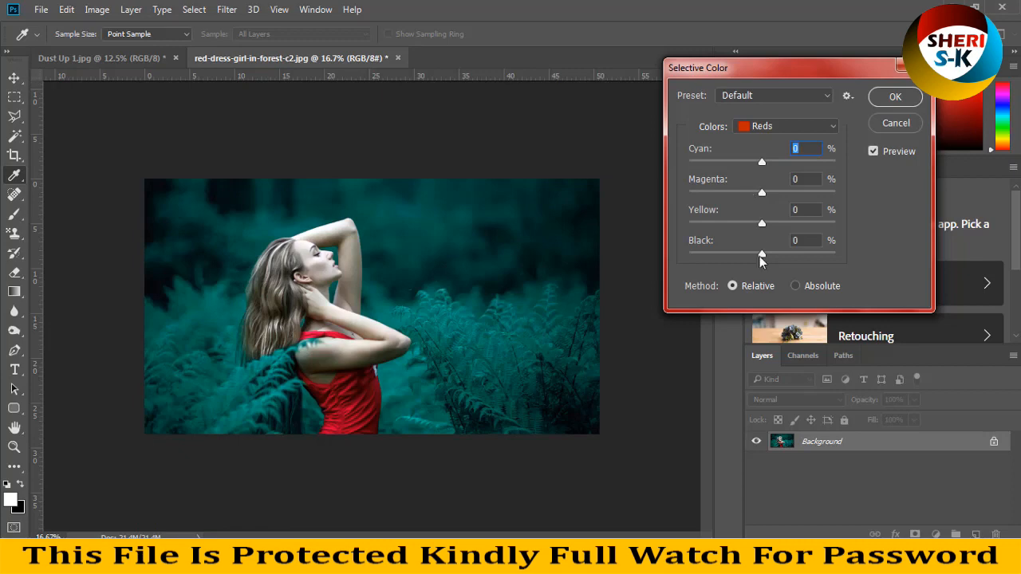
click(767, 257)
drag(795, 259, 829, 262)
drag(763, 224, 707, 222)
drag(764, 194, 800, 194)
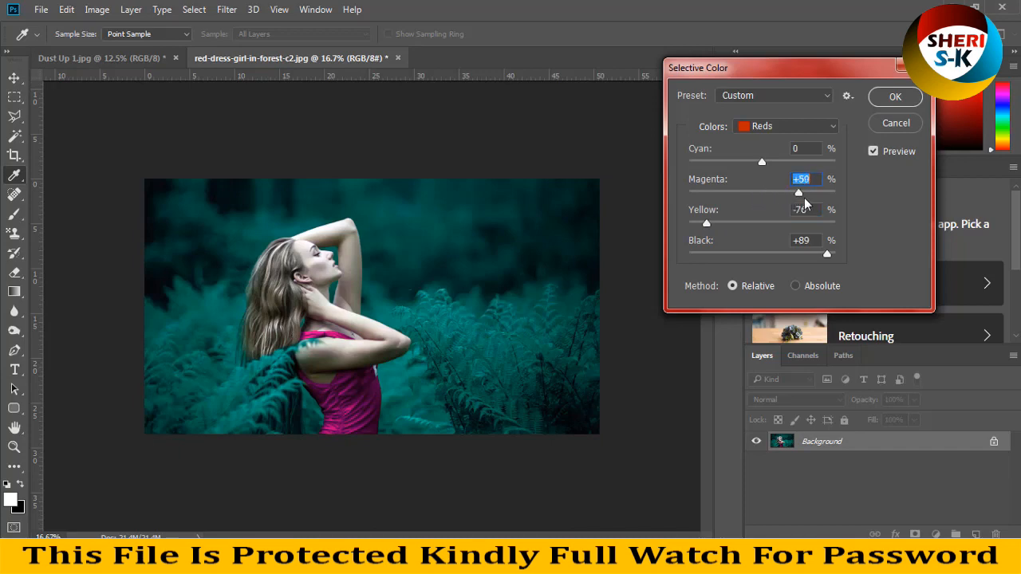
drag(726, 201, 734, 194)
drag(762, 163, 727, 164)
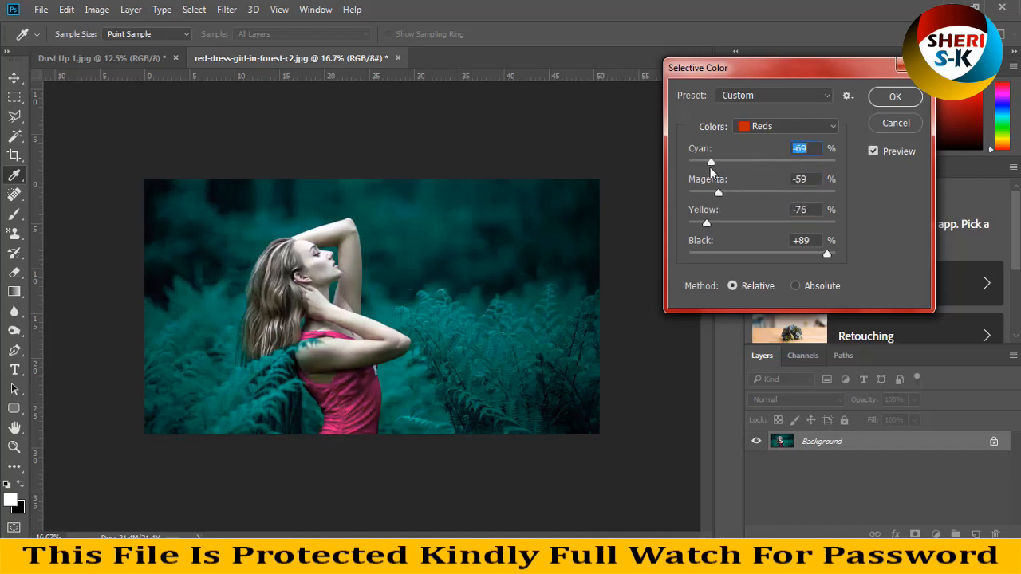
drag(709, 224, 761, 224)
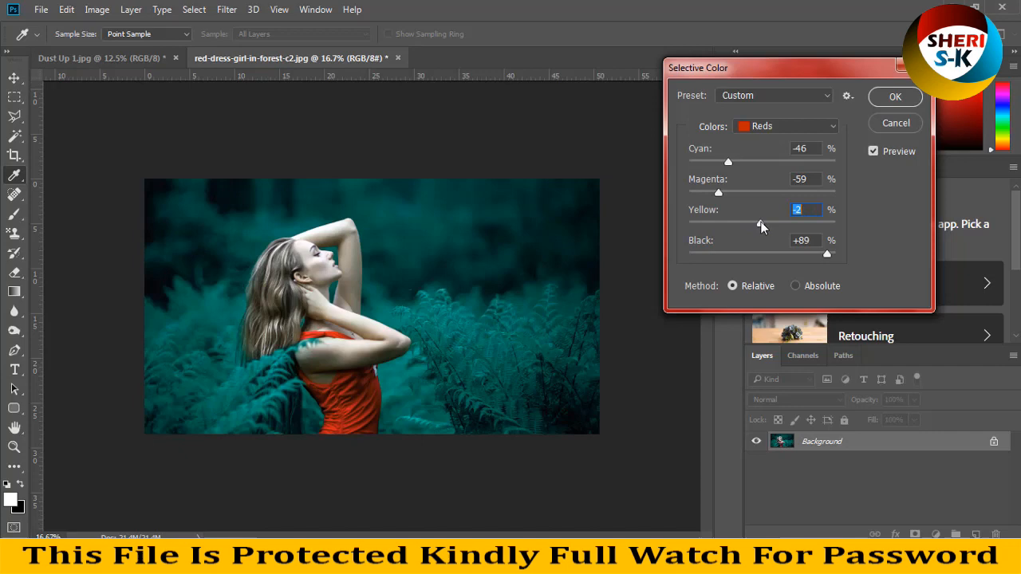
click(907, 116)
- Float the Dust Up 1 document in its own window and copy the overlay onto the red-dress photo as a new layer
drag(105, 63, 94, 94)
click(13, 77)
drag(205, 183, 457, 201)
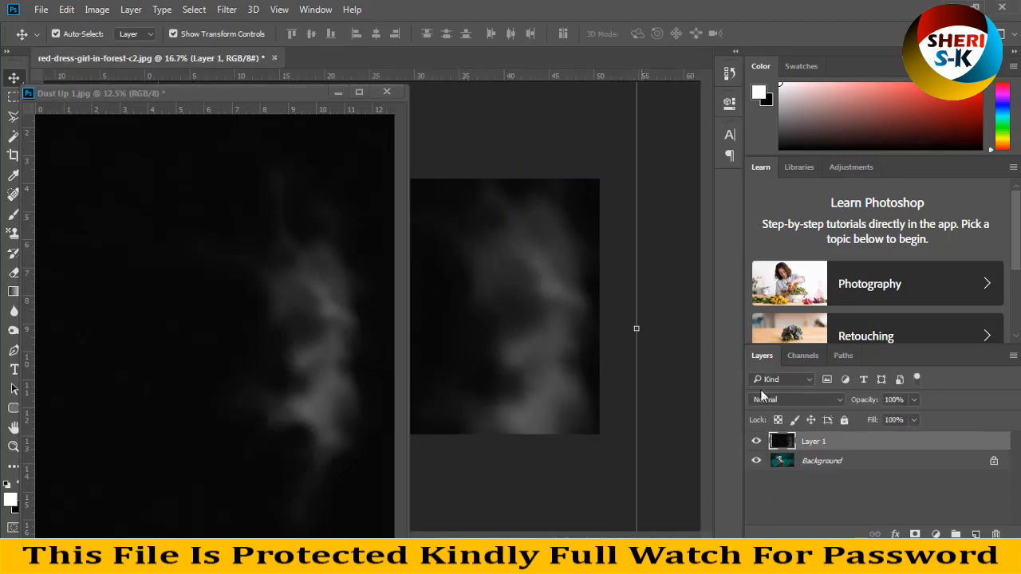
- Minimize the Dust Up 1 window, try the Color Dodge and Screen blend modes on the dust layer, and reposition the dust over the photo
click(832, 403)
click(773, 209)
click(338, 93)
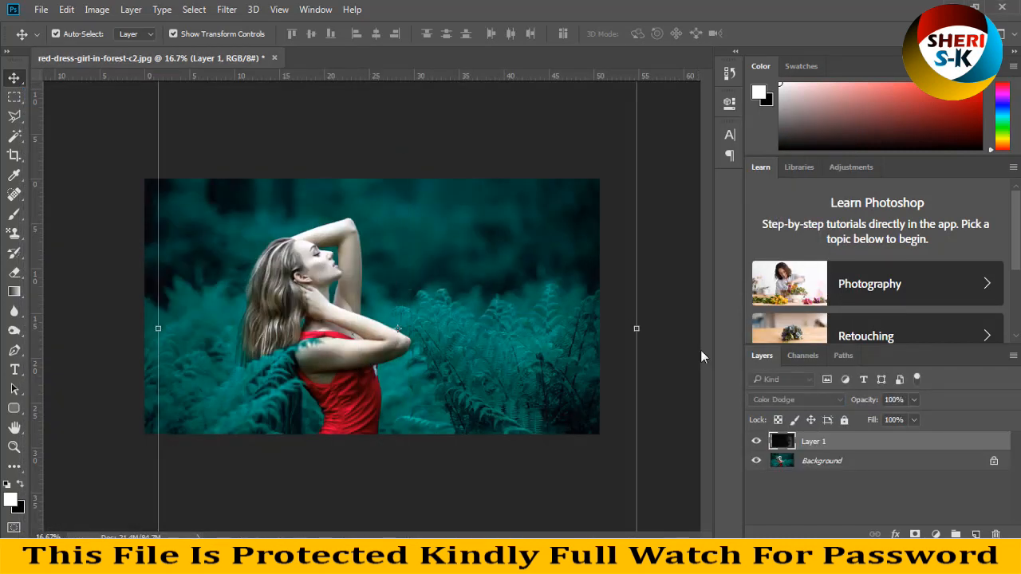
click(810, 398)
click(810, 398)
key(Up)
key(Up)
key(Down)
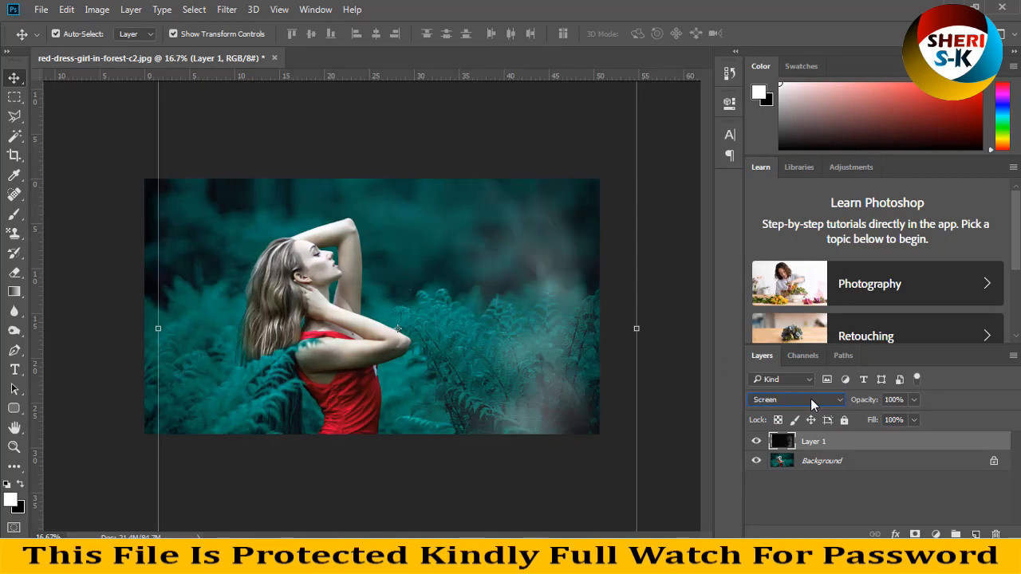
key(Up)
drag(589, 420, 522, 369)
- Close the red-dress photo without saving and bring the minimized Dust Up 1 document back into view
click(273, 58)
click(516, 221)
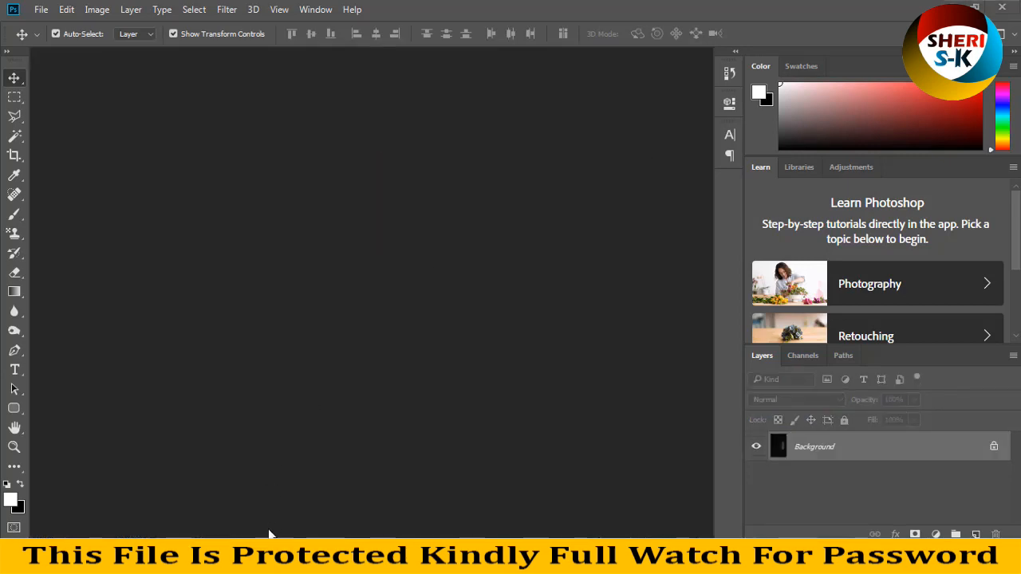
mouse_move(179, 558)
click(248, 493)
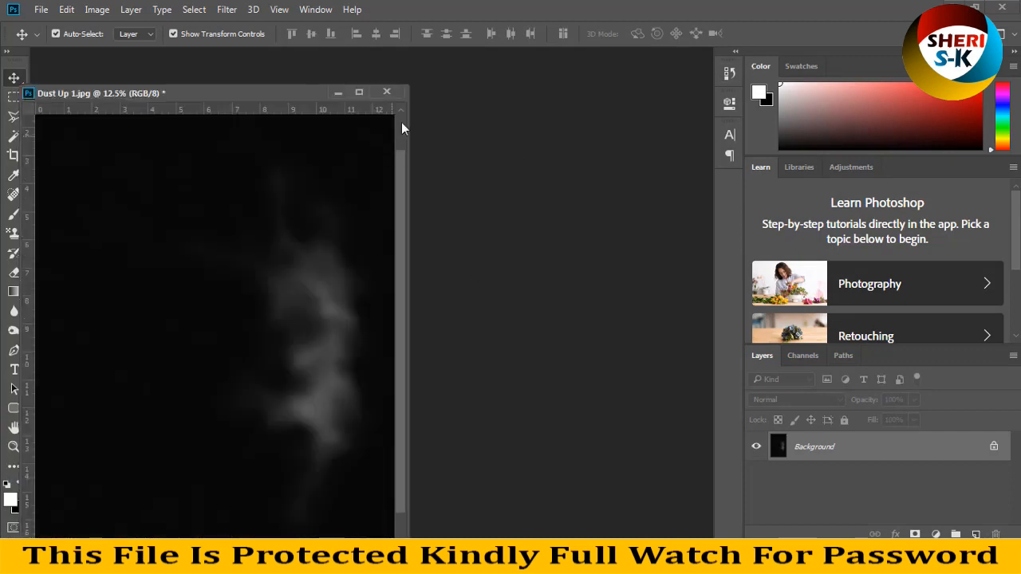
- Close the Dust Up 1 document without saving and open the bae4e686b9673dd14e89e1a2ded7e803 photo from the Photos folder in Photoshop
click(387, 93)
click(511, 223)
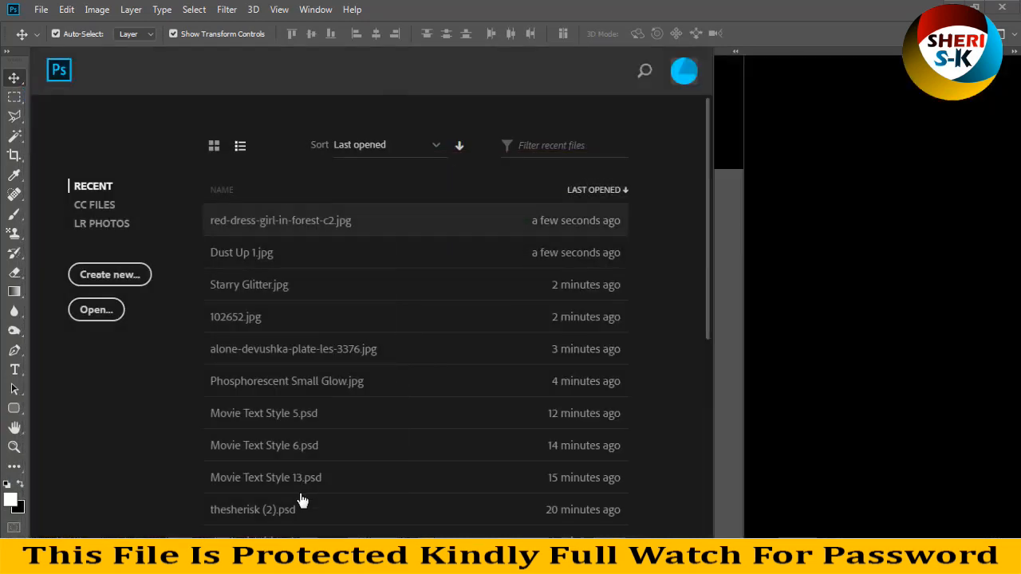
click(271, 558)
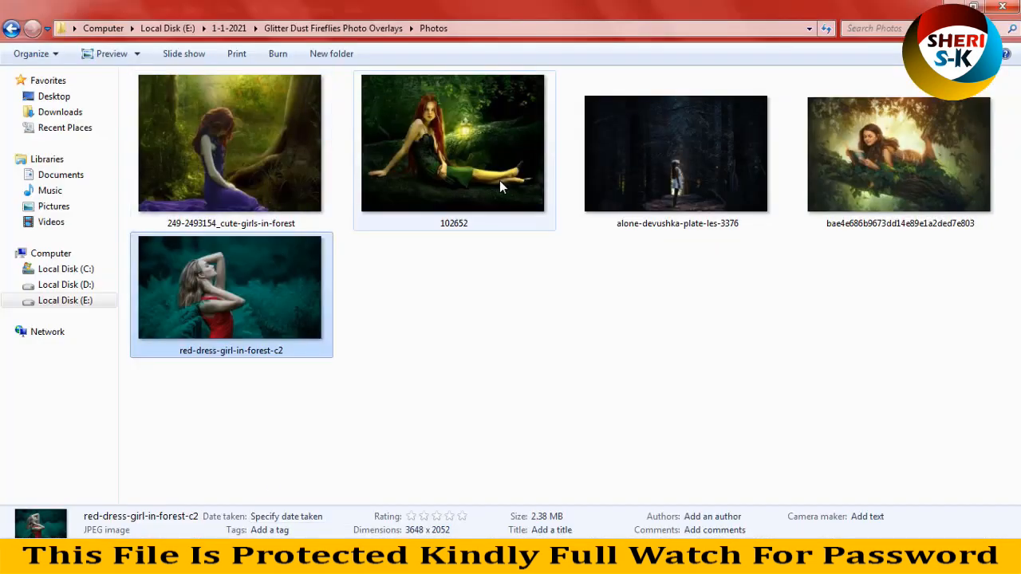
drag(917, 146, 311, 147)
- Place the Fine Gold Glitter Overlay image from the Overlays > Fairy Glitter folder onto the photo as a new layer
click(271, 559)
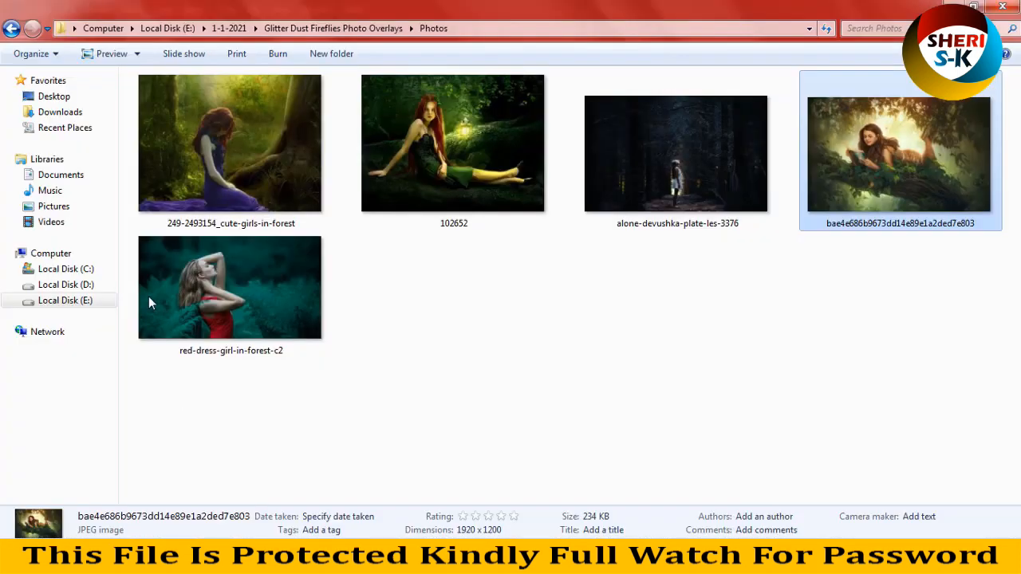
click(9, 30)
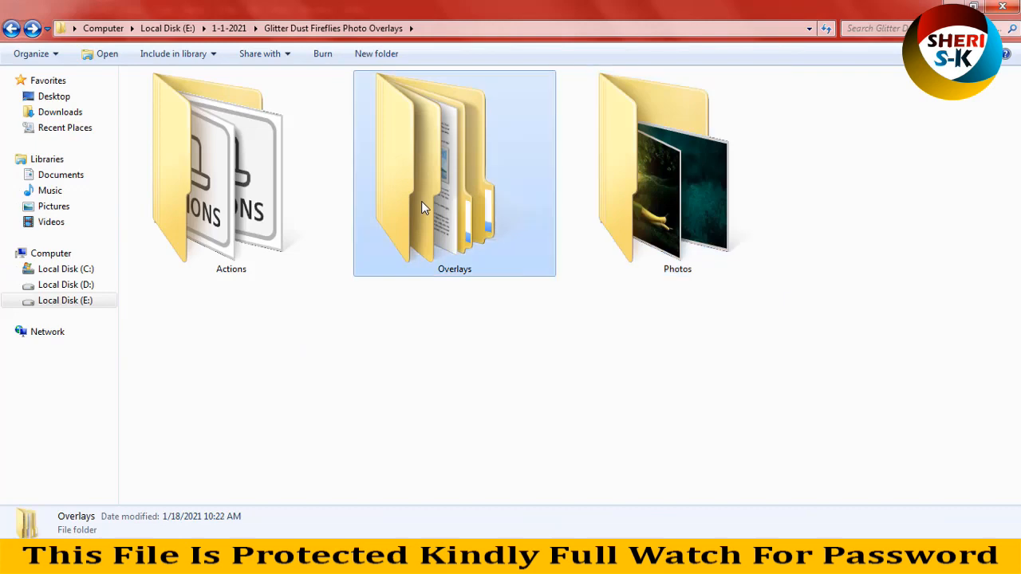
double_click(422, 199)
double_click(456, 209)
scroll(486, 414, down, 3)
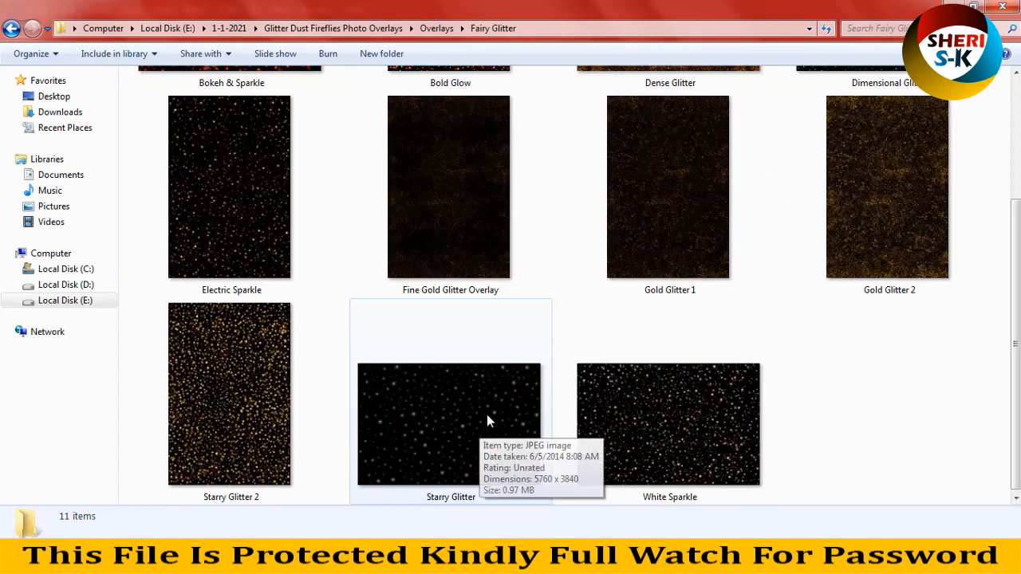
drag(484, 215, 285, 316)
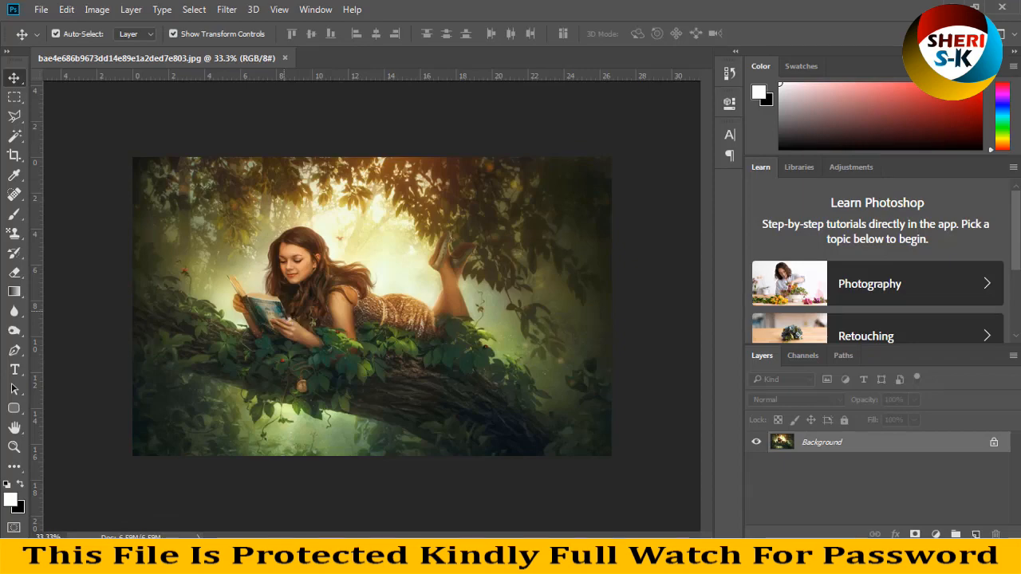
key(Return)
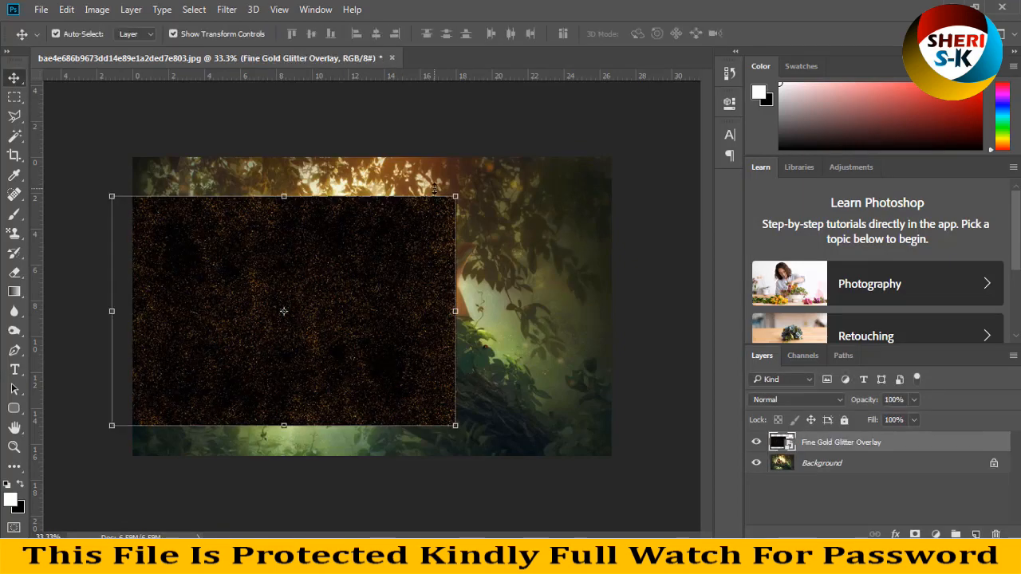
- Enlarge the Fine Gold Glitter Overlay layer and reposition it to cover the whole photo
drag(455, 195, 722, 32)
key(Return)
drag(492, 250, 472, 289)
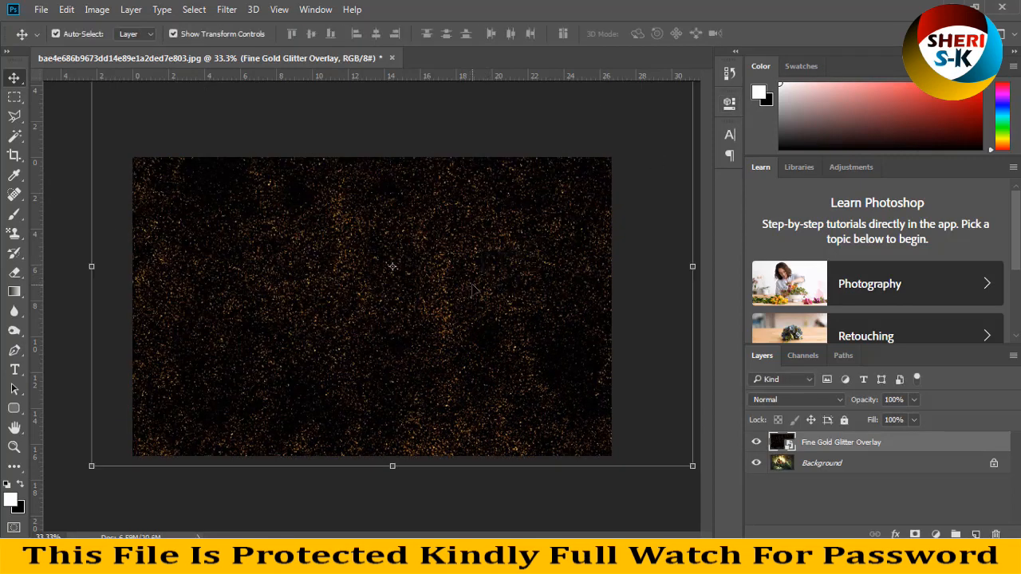
- Open the source contents of the Fine Gold Glitter Overlay smart object for viewing and close that document again
double_click(782, 442)
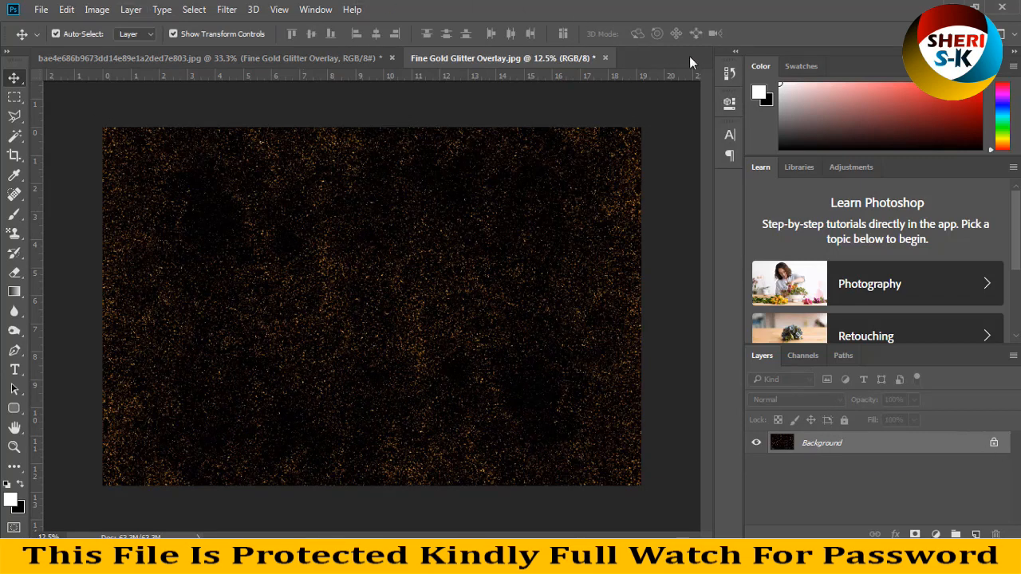
click(605, 58)
- Try the Color Dodge and Lighten blend modes on the glitter layer and set it to Linear Dodge (Add)
click(836, 400)
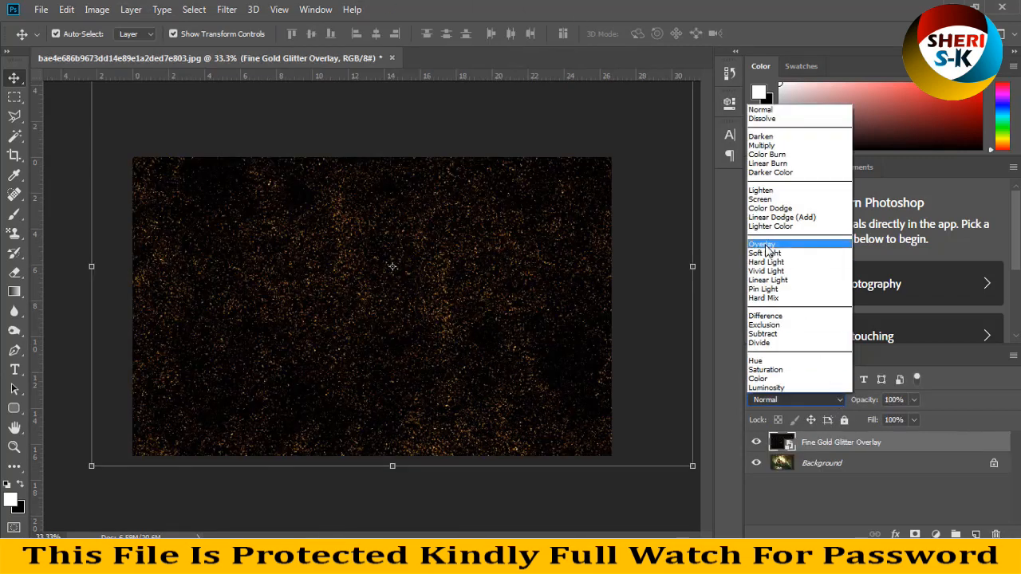
click(774, 208)
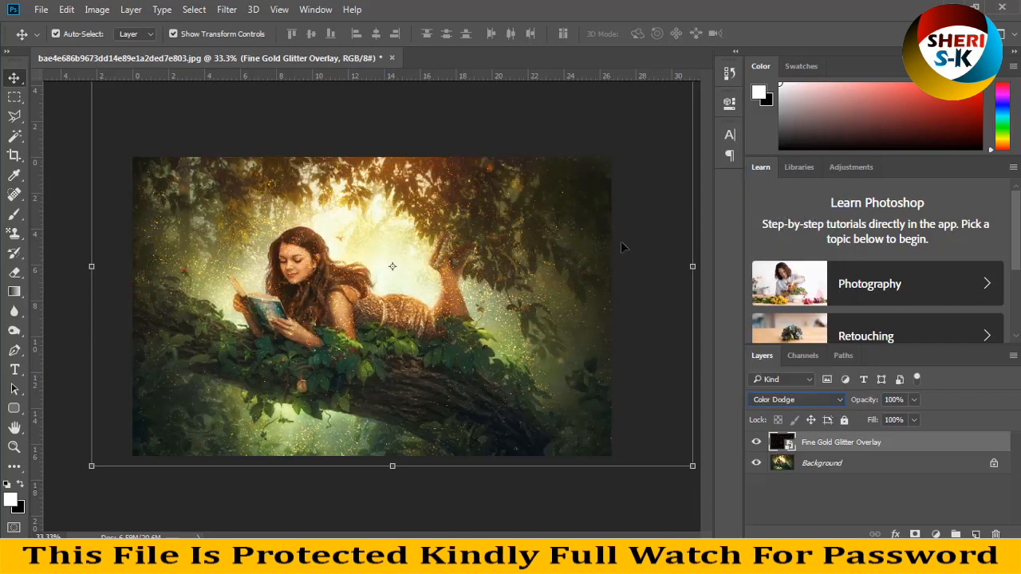
key(Up)
key(Up)
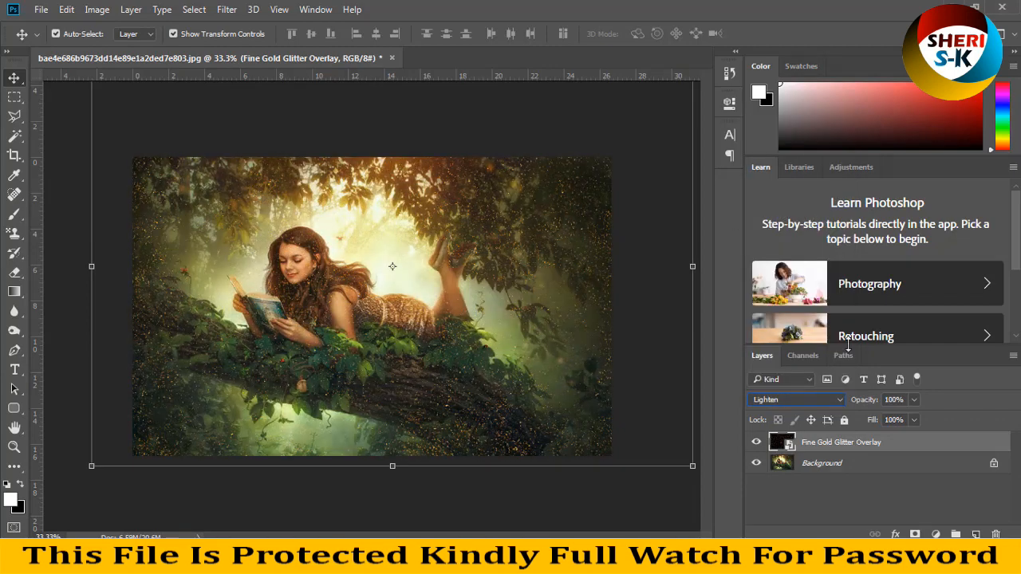
key(Up)
key(Up)
key(Down)
key(Down)
key(Down)
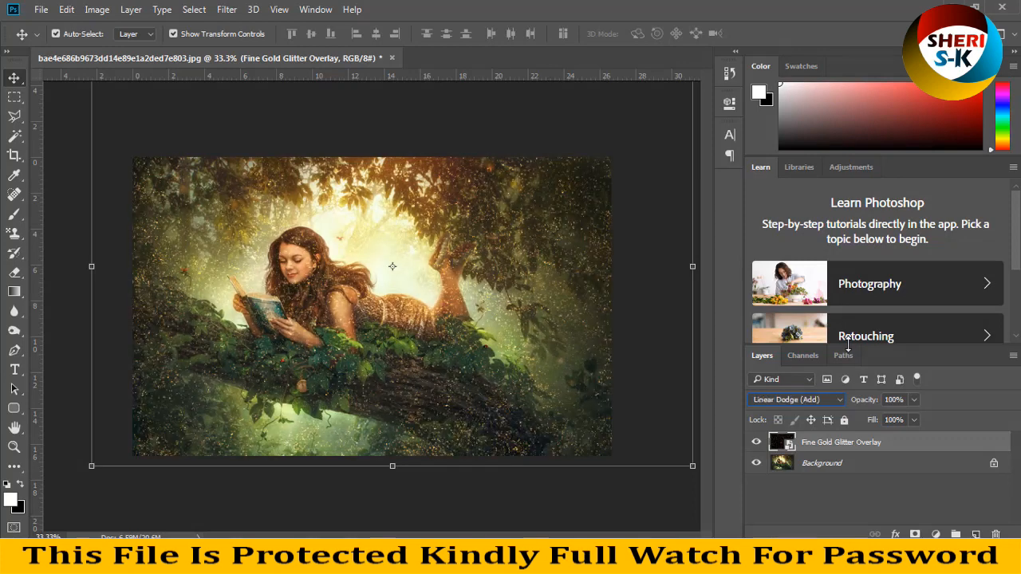